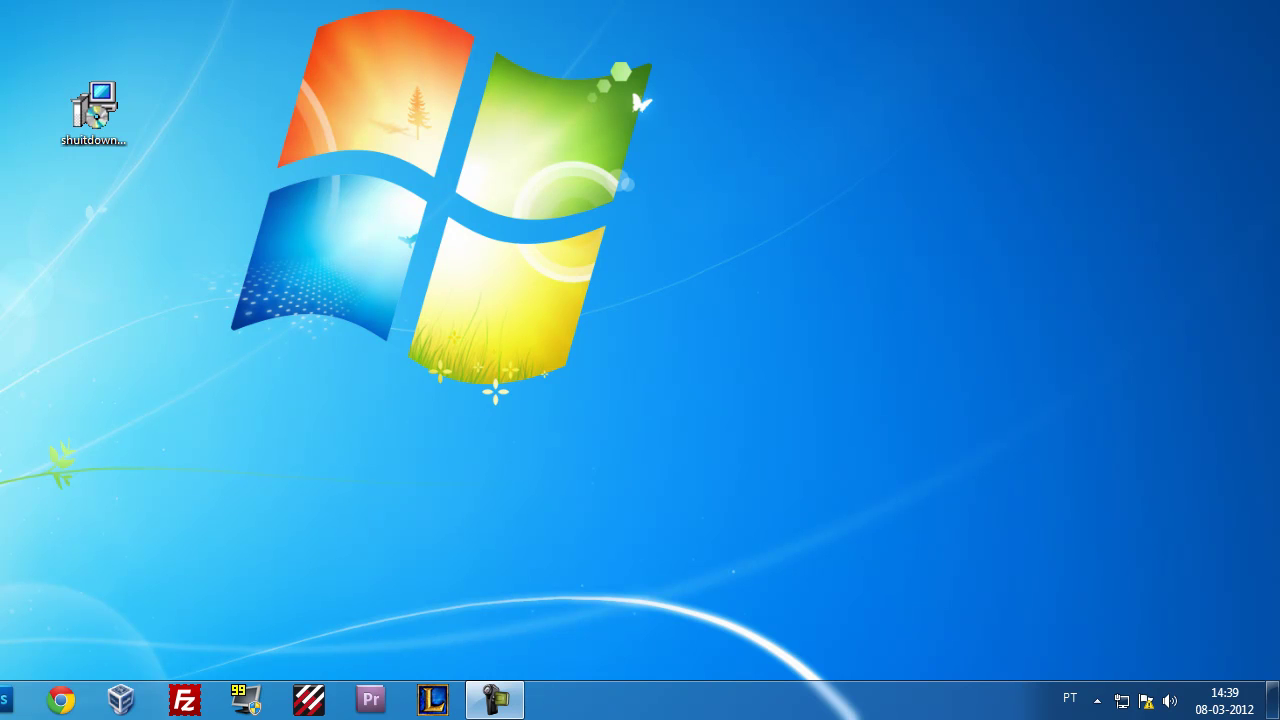
Launch the shuitdown1_1.msi installer from the desktop and allow it to run despite the unknown publisher
{"action": "left_click", "coordinate": [107, 114]}
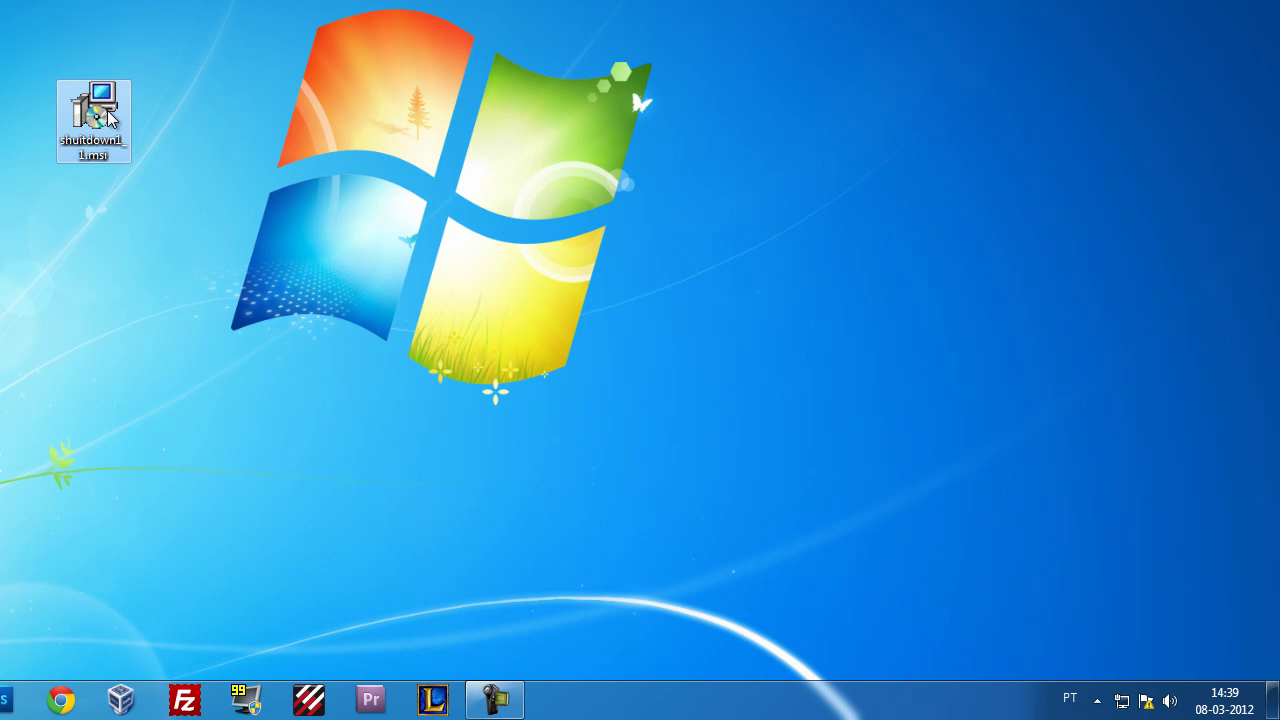
{"action": "double_click", "coordinate": [107, 114]}
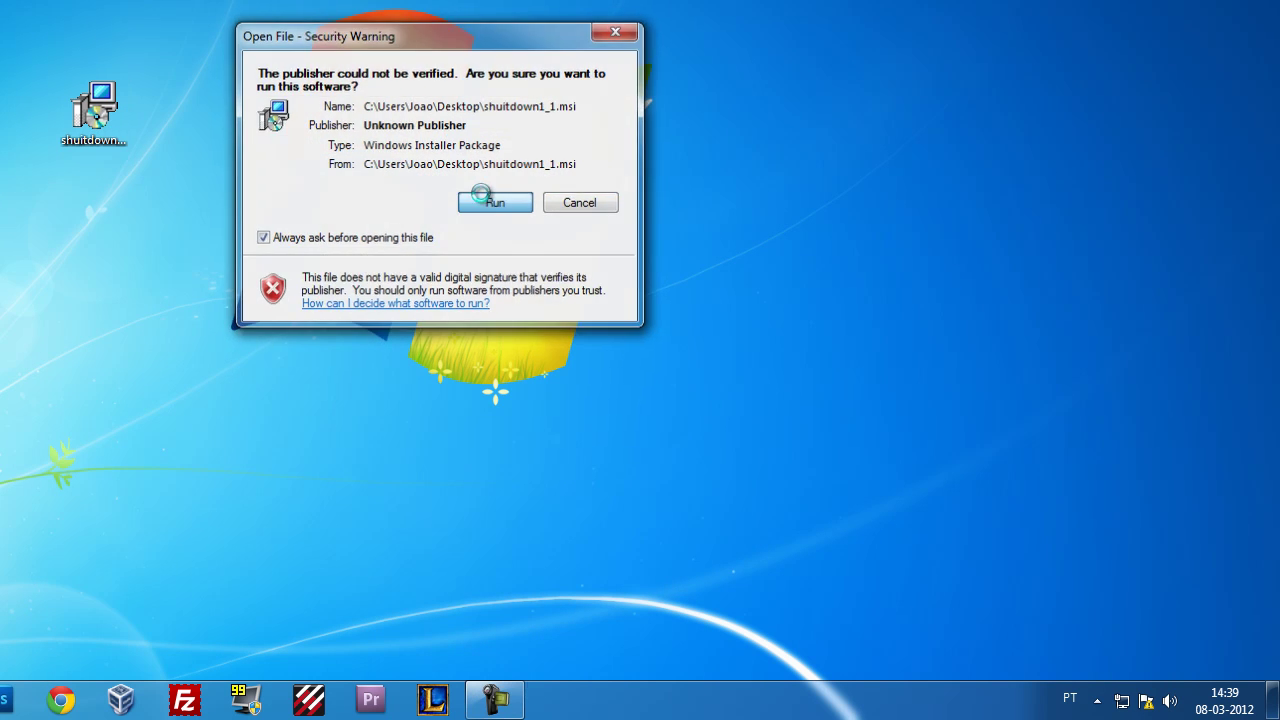
{"action": "left_click", "coordinate": [480, 197]}
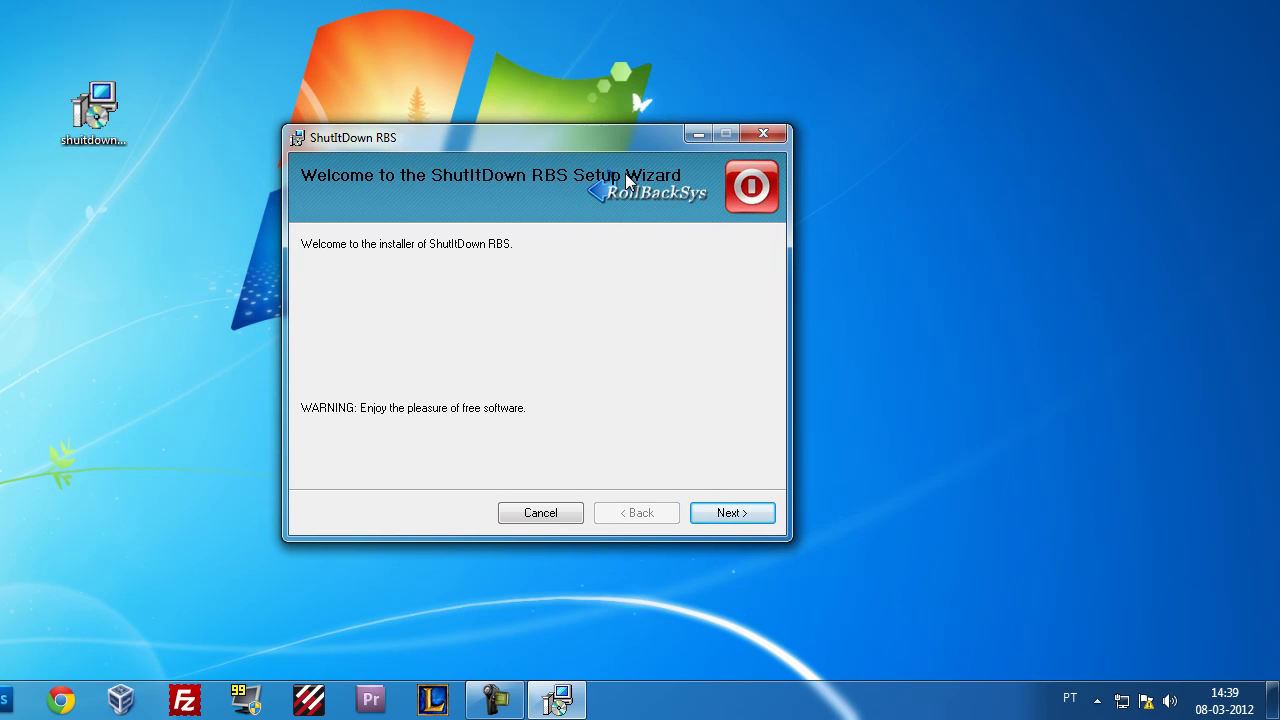
Install ShutItDown RBS for Just me in C:\Program Files (x86)\RollBackSys\ShutItDown RBS\ and close the setup wizard
{"action": "left_click", "coordinate": [740, 515]}
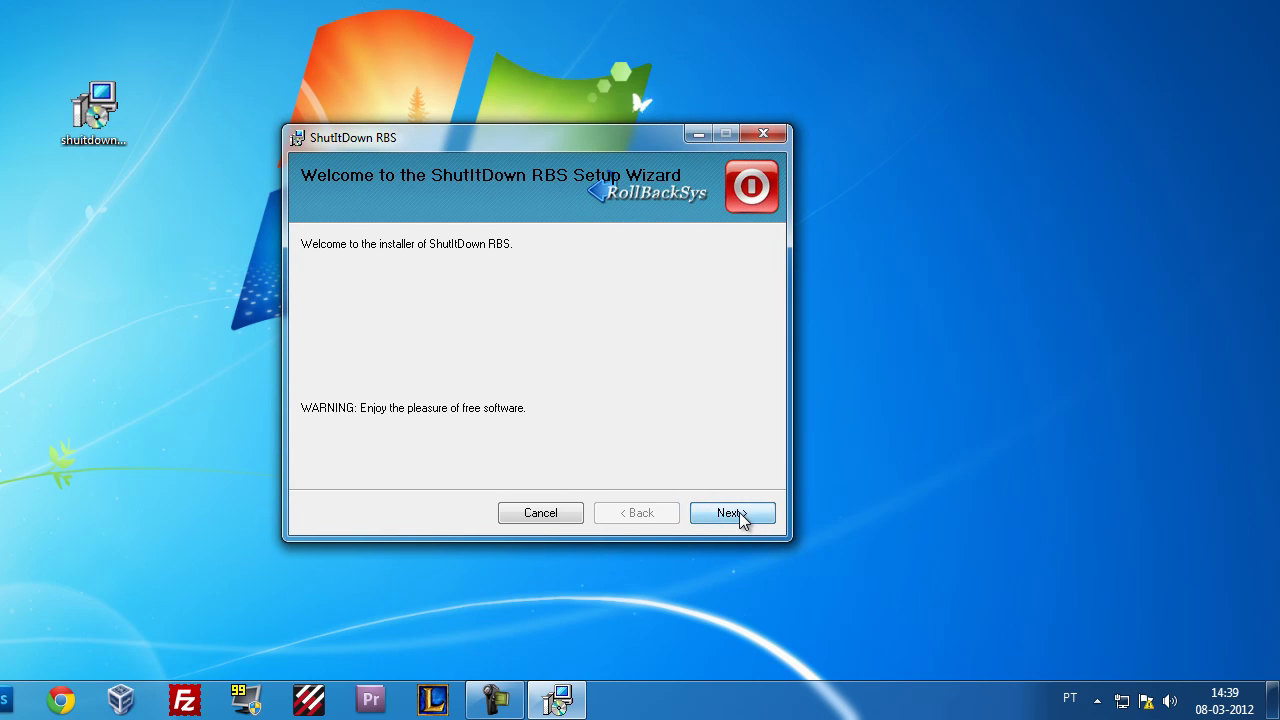
{"action": "left_click", "coordinate": [528, 471]}
{"action": "left_click", "coordinate": [736, 517]}
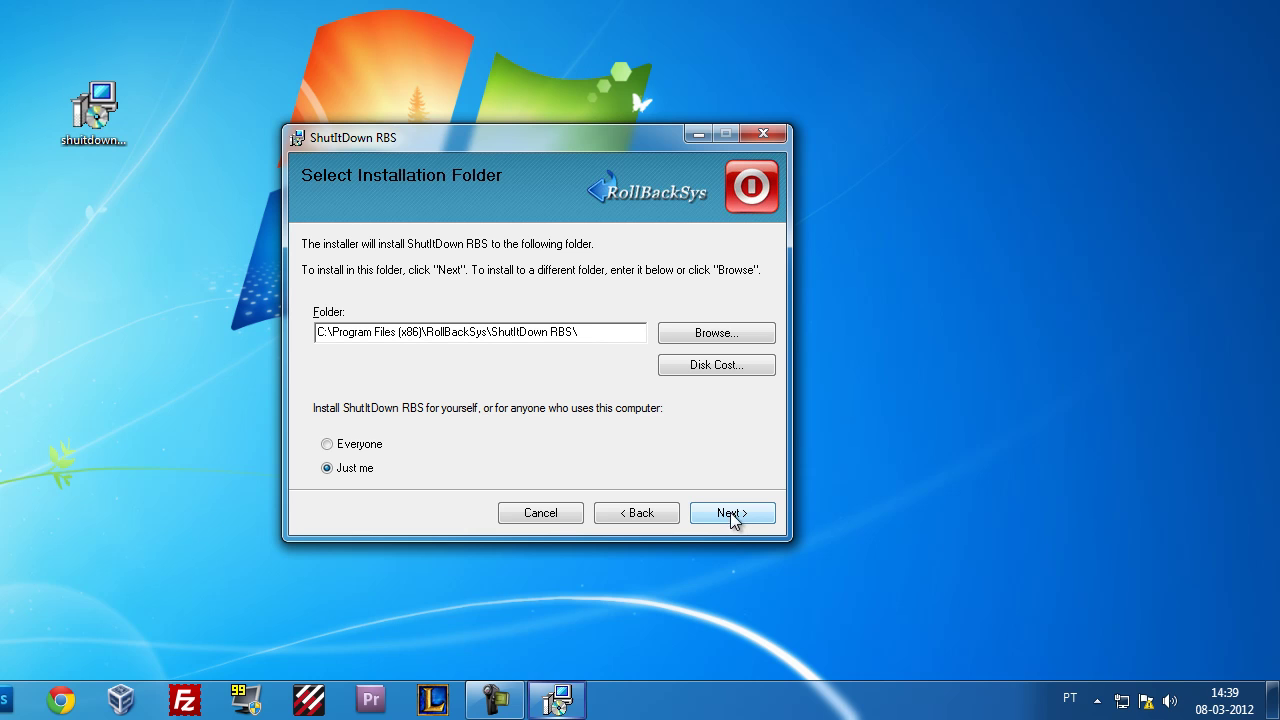
{"action": "left_click", "coordinate": [723, 514]}
{"action": "left_click", "coordinate": [721, 514]}
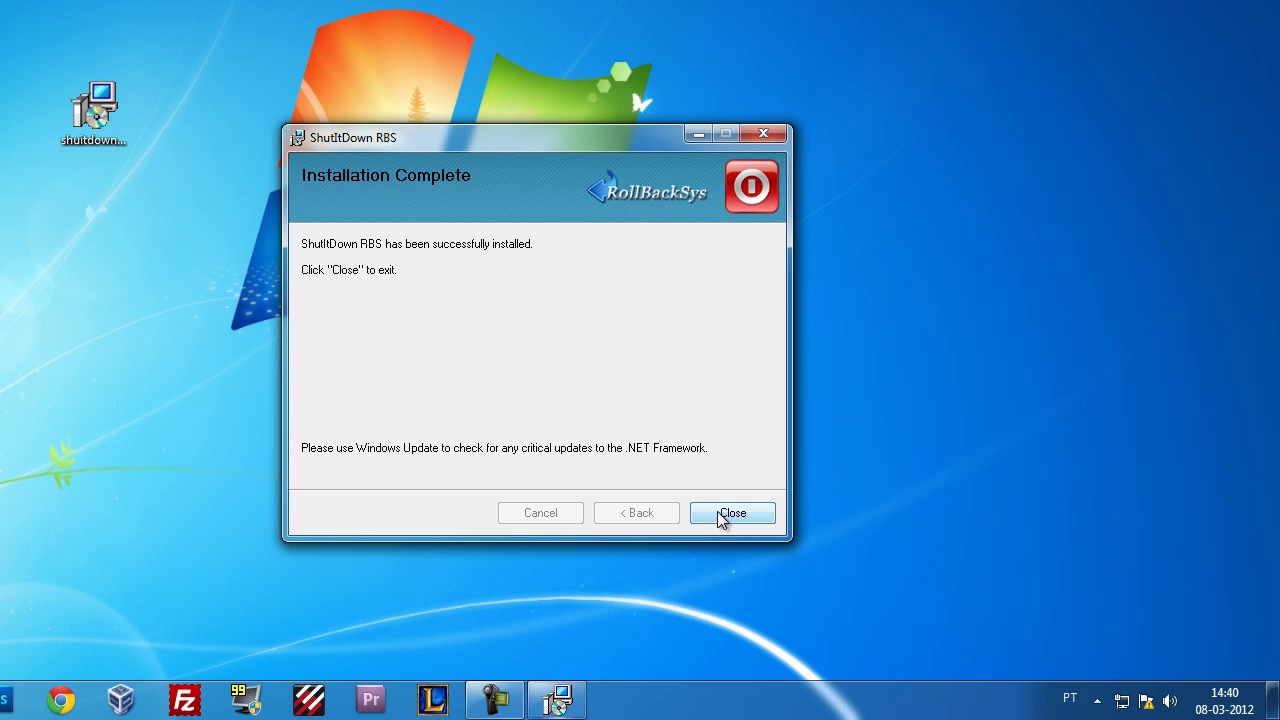
{"action": "left_click", "coordinate": [718, 510]}
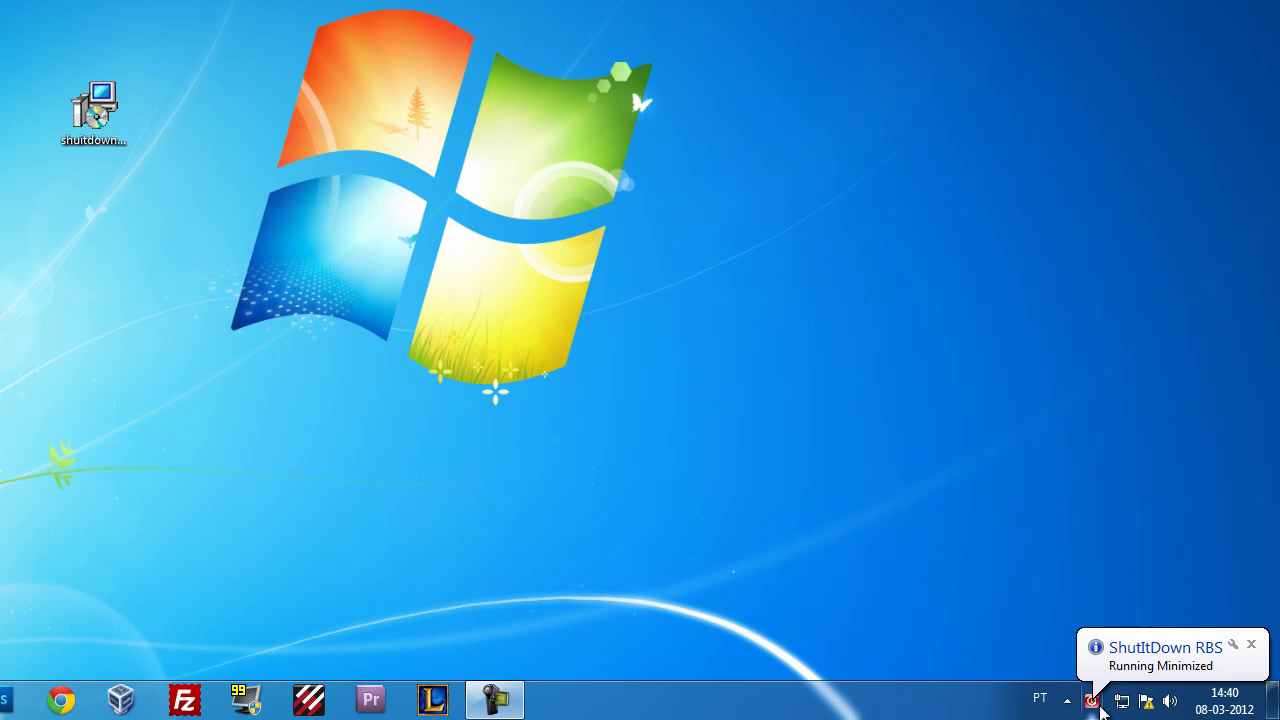
Dismiss the ShutItDown RBS notification, open the program from its hidden notification area icon and move its window lower on the desktop
{"action": "left_click", "coordinate": [1233, 652]}
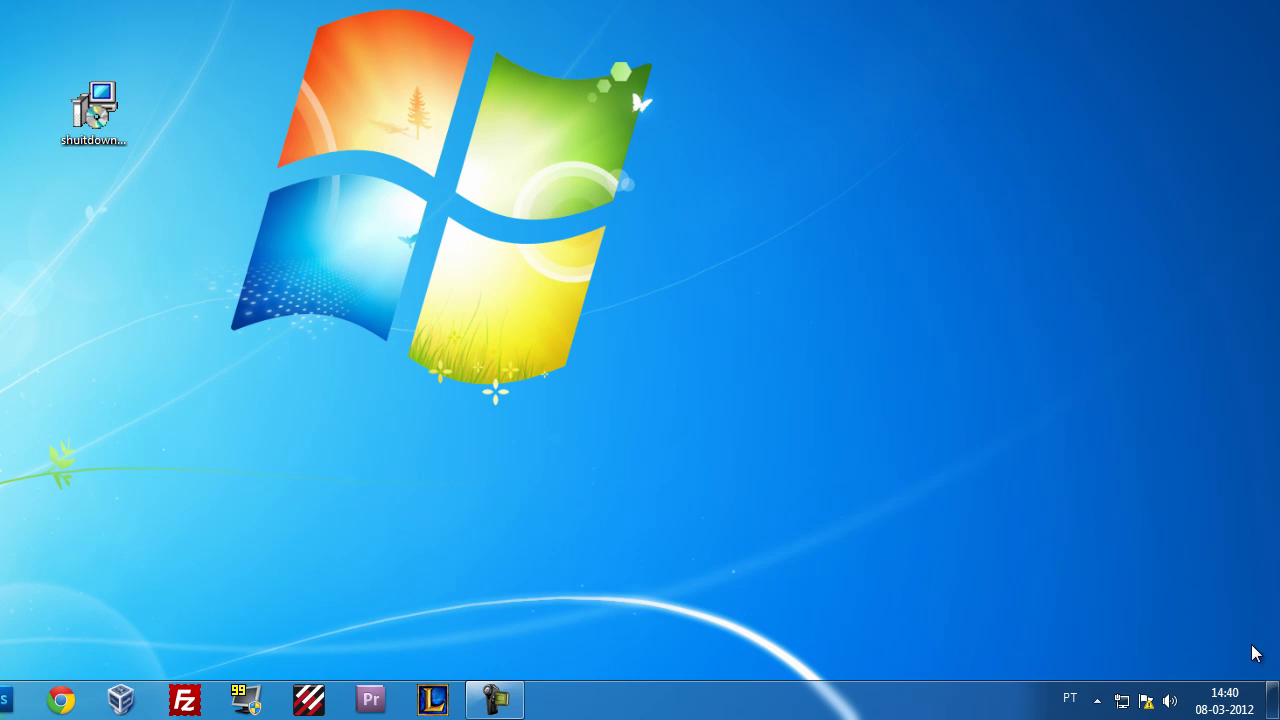
{"action": "left_click", "coordinate": [1097, 701]}
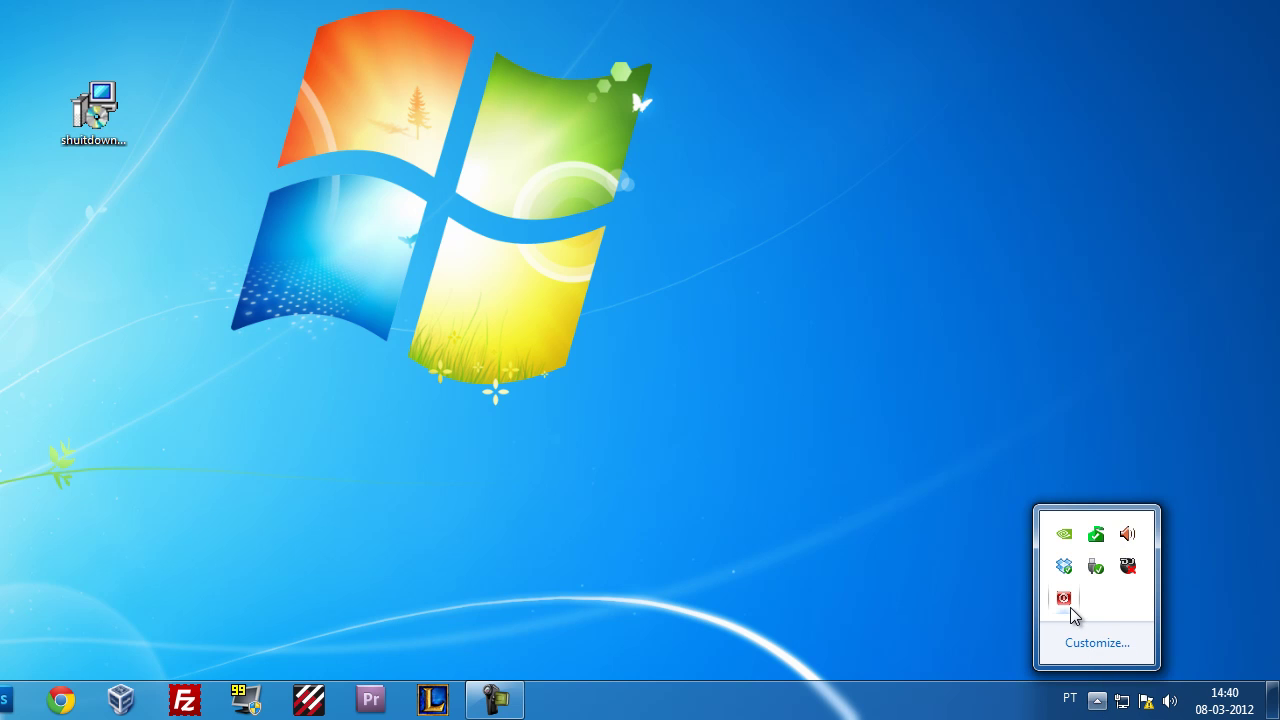
{"action": "left_click", "coordinate": [834, 618]}
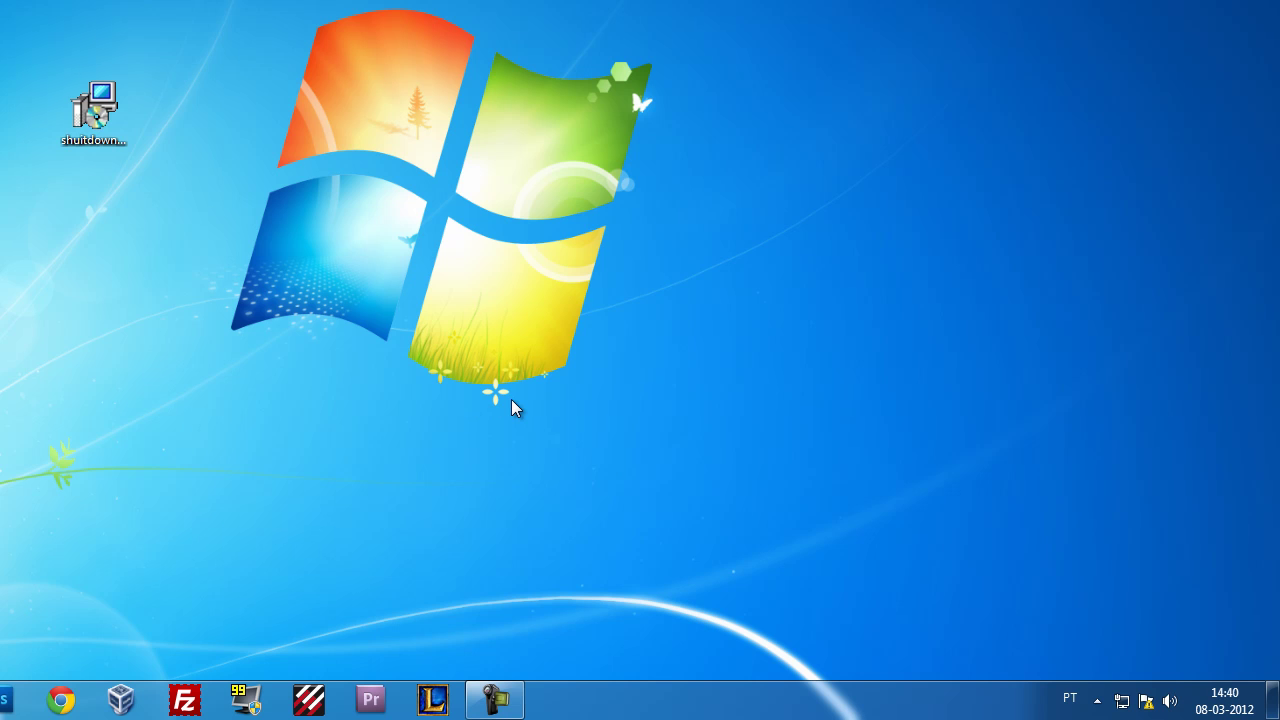
{"action": "left_click", "coordinate": [1097, 700]}
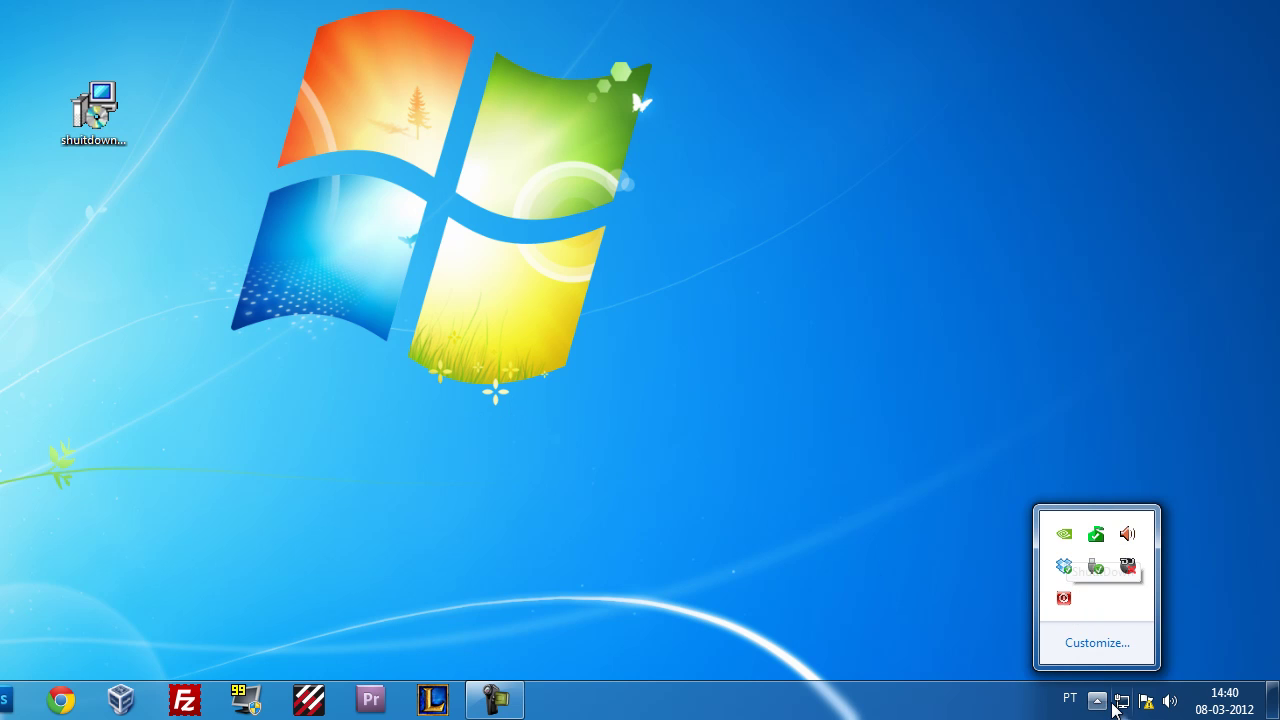
{"action": "right_click", "coordinate": [1065, 600]}
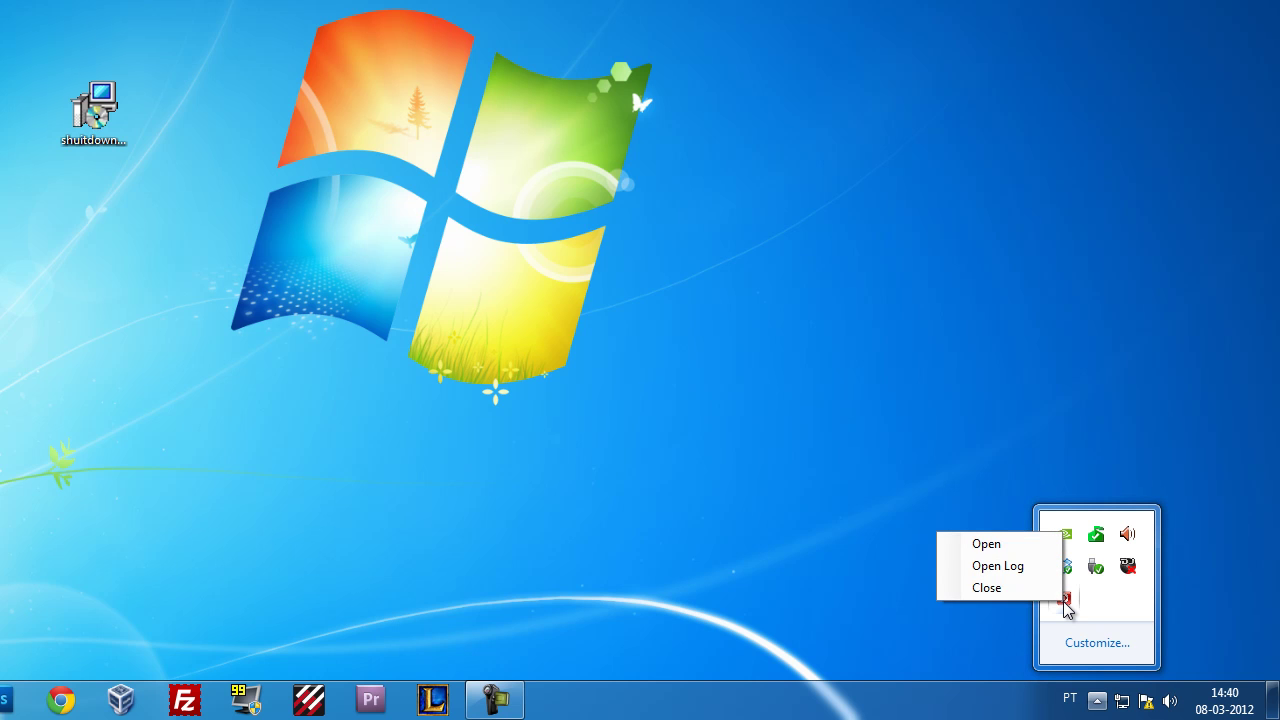
{"action": "left_click", "coordinate": [1008, 541]}
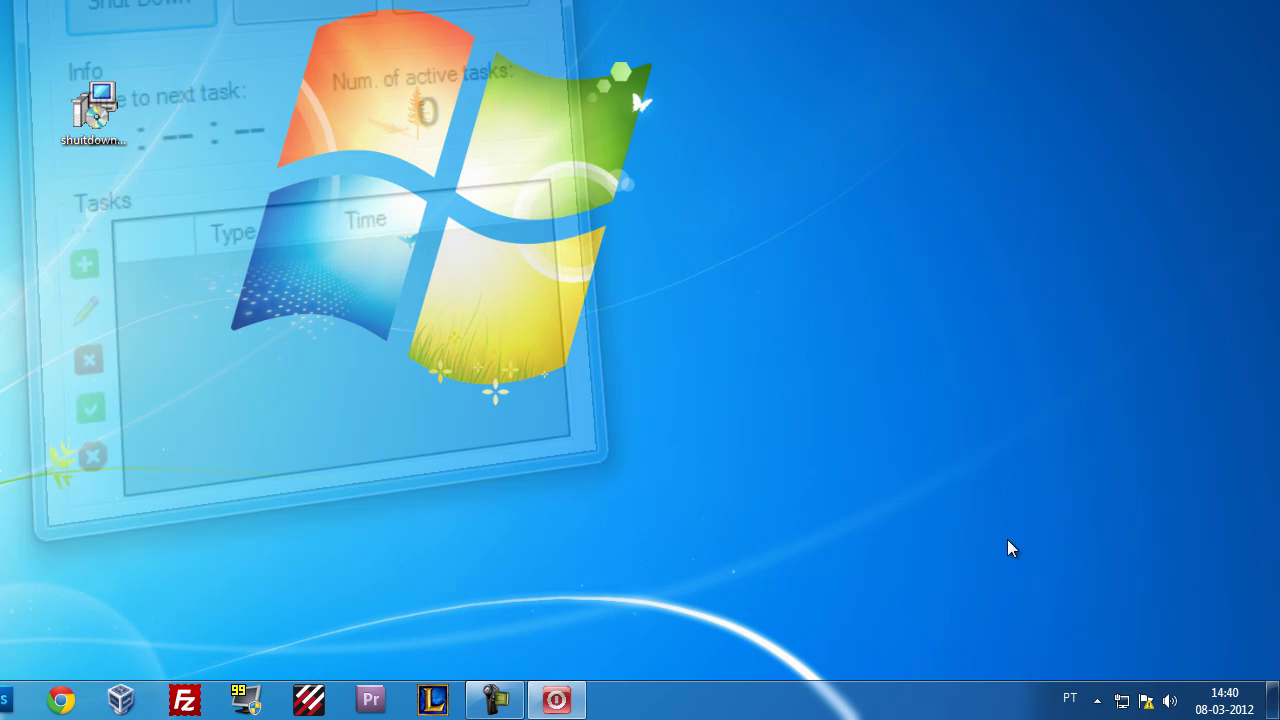
{"action": "left_click_drag", "start_coordinate": [404, 22], "coordinate": [426, 103]}
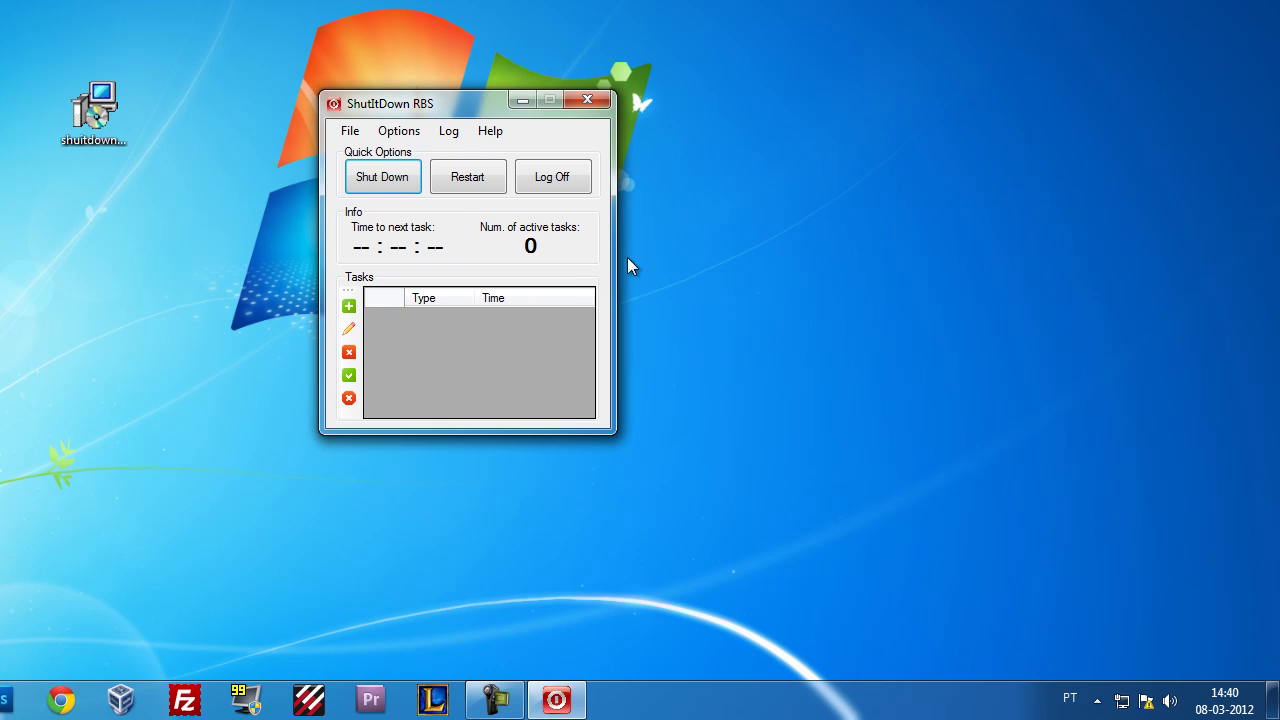
Look over the File and Options commands and the available interface languages, leaving the language setting unsaved
{"action": "left_click", "coordinate": [349, 131]}
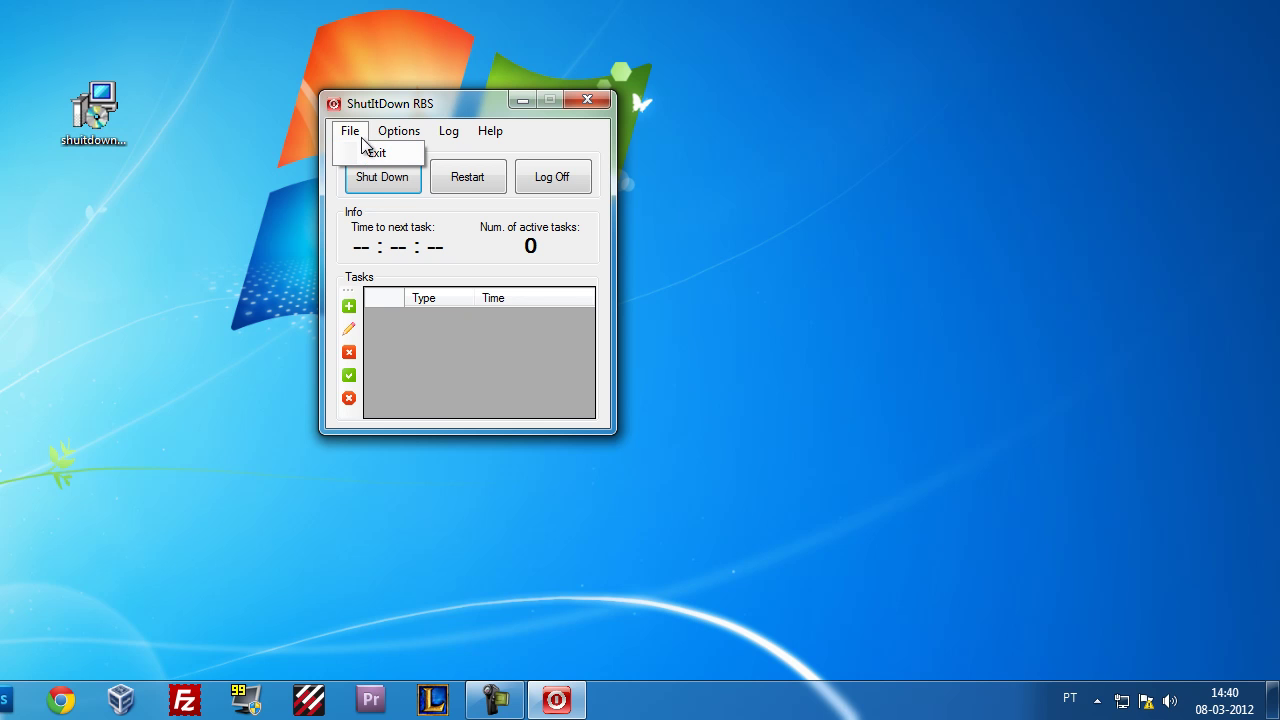
{"action": "left_click", "coordinate": [390, 133]}
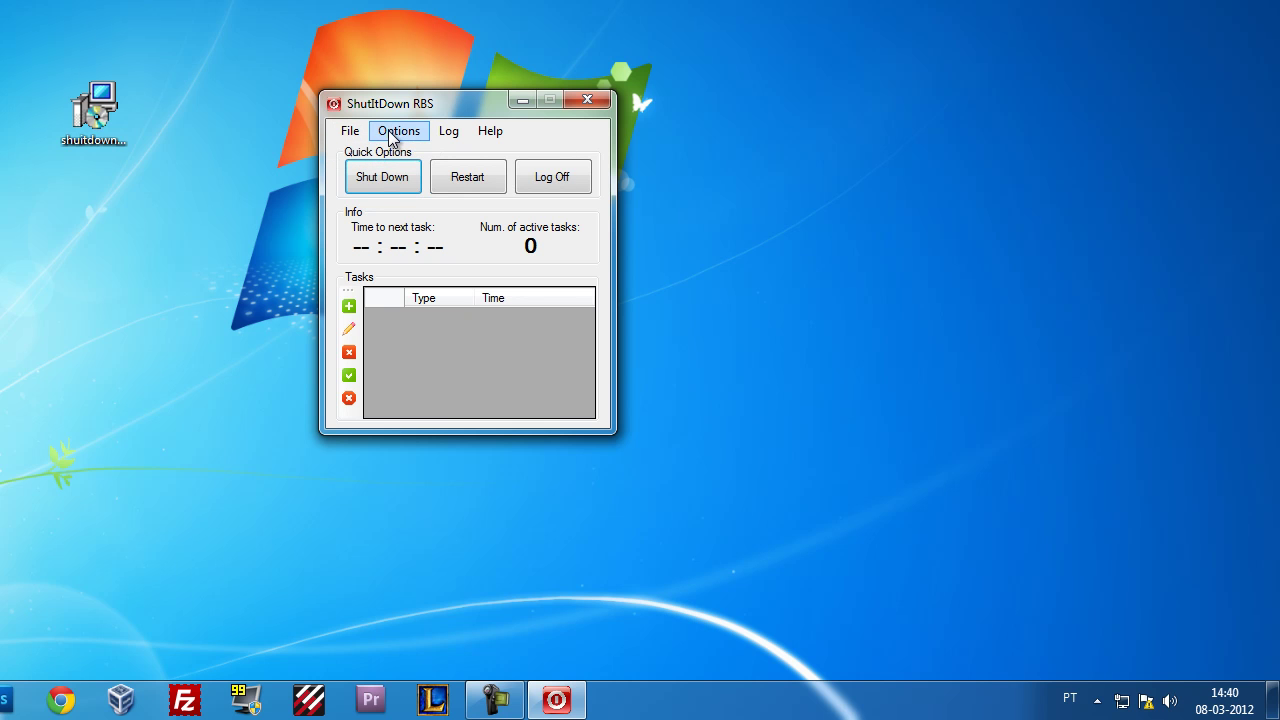
{"action": "left_click", "coordinate": [392, 133]}
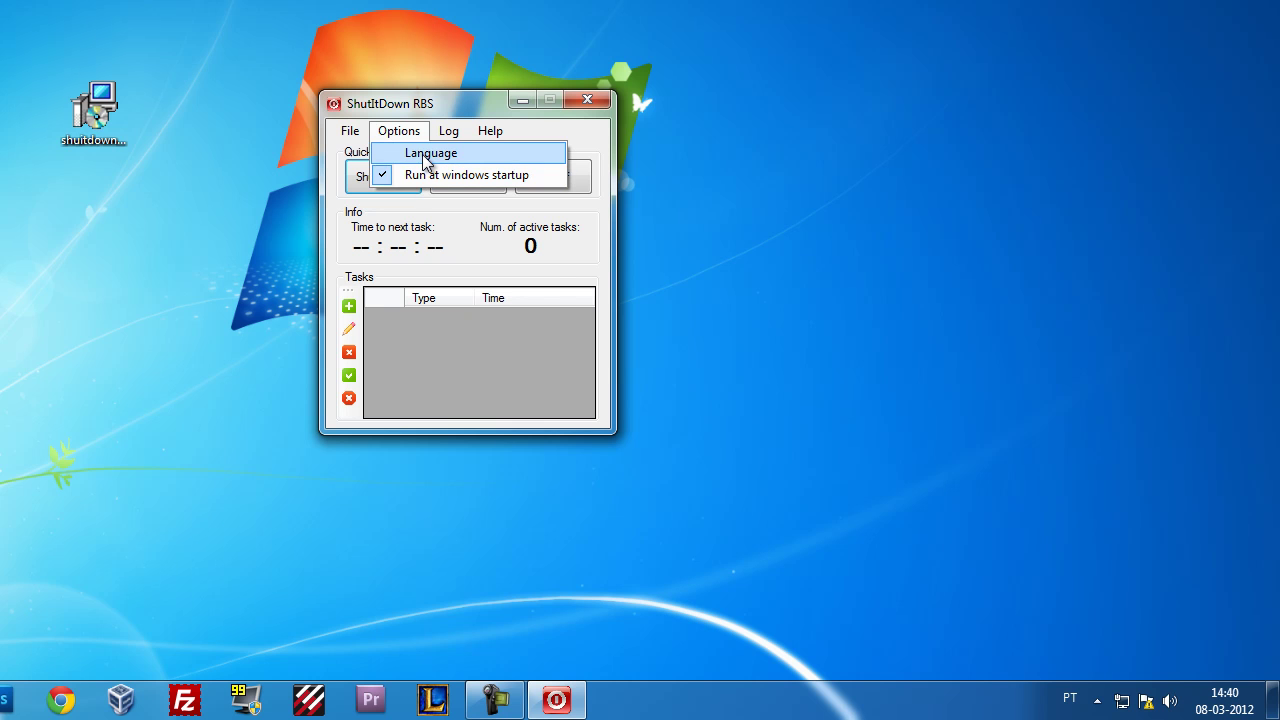
{"action": "left_click", "coordinate": [423, 155]}
{"action": "left_click", "coordinate": [518, 254]}
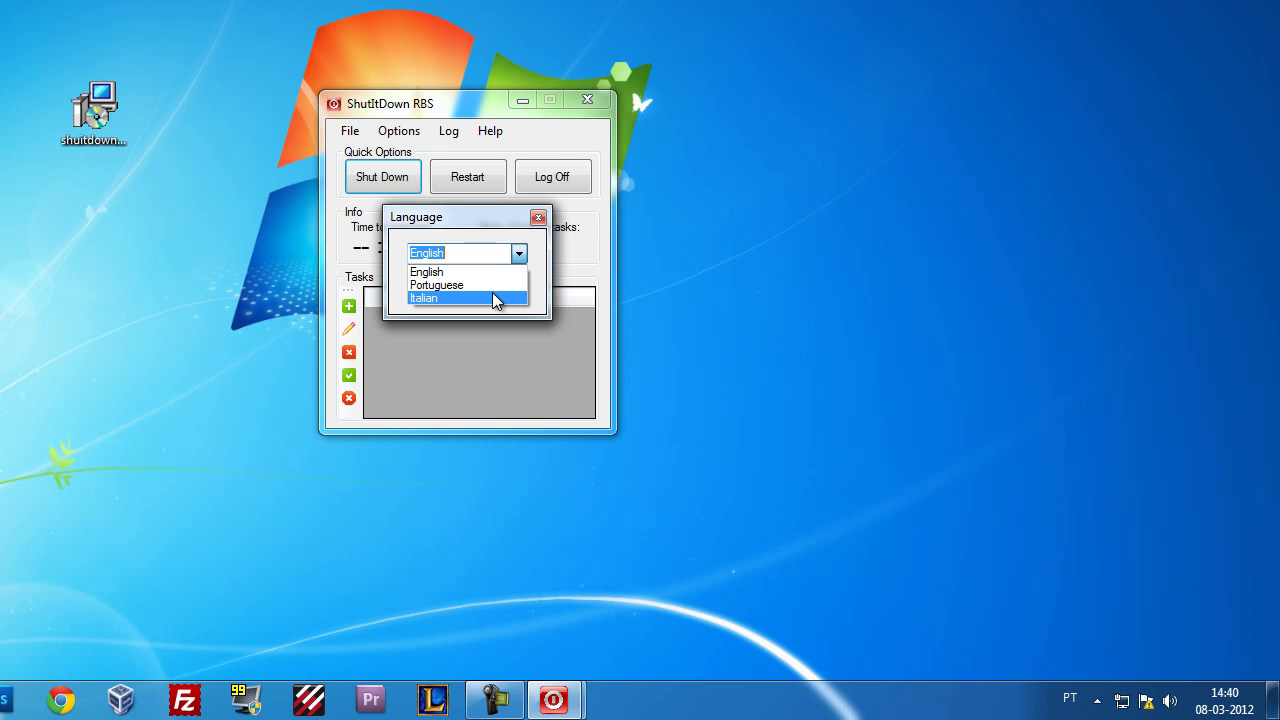
{"action": "left_click", "coordinate": [519, 253]}
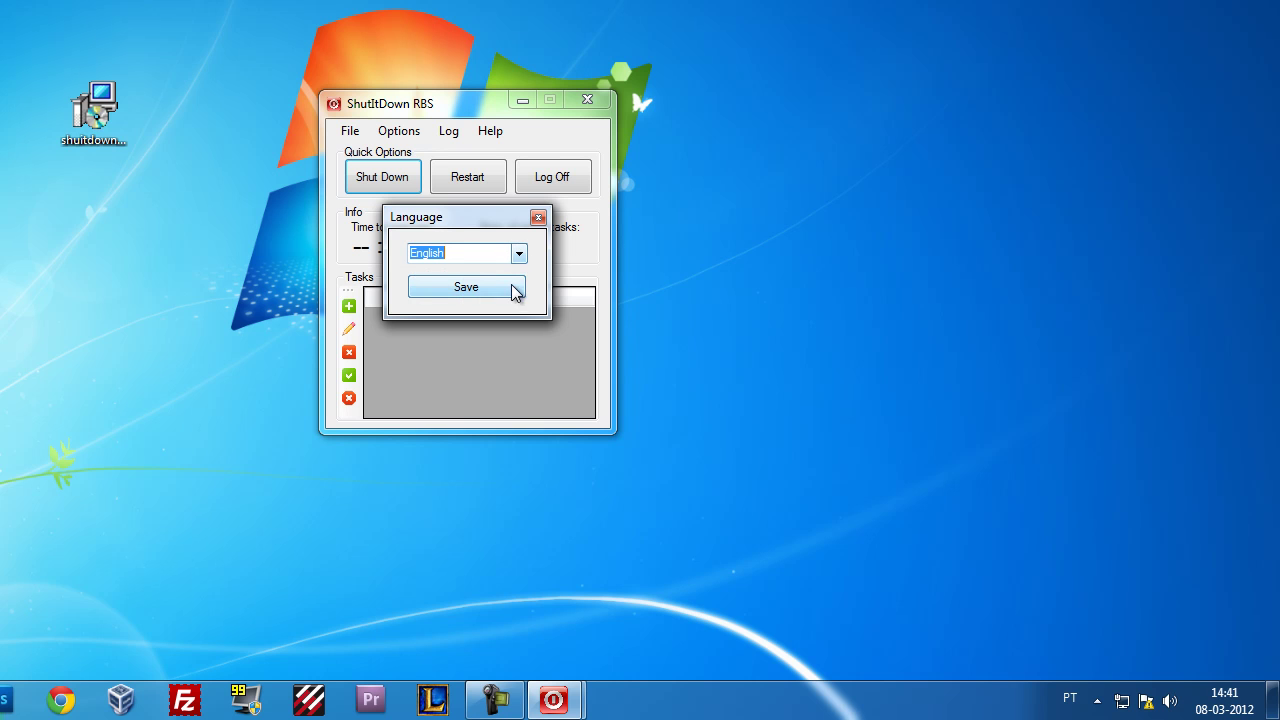
{"action": "left_click", "coordinate": [538, 218]}
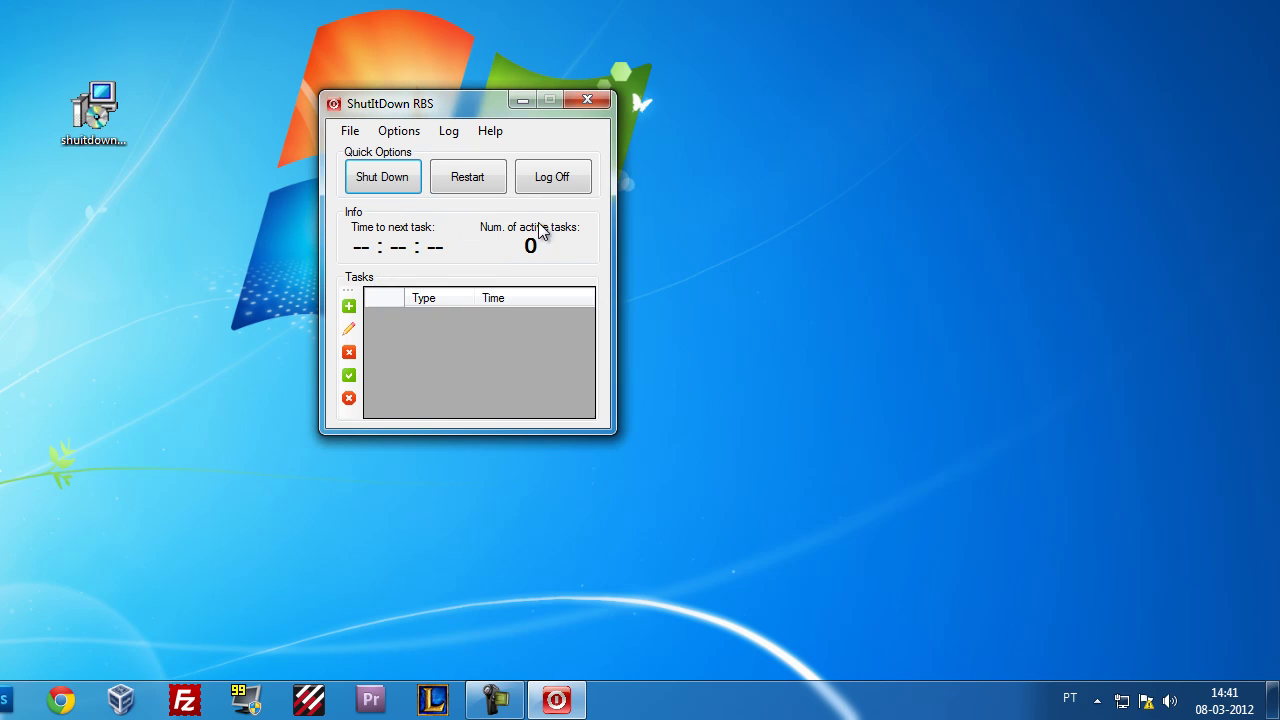
Read the application log beside the main window, close it, and look over the log reset and backup commands
{"action": "left_click", "coordinate": [455, 134]}
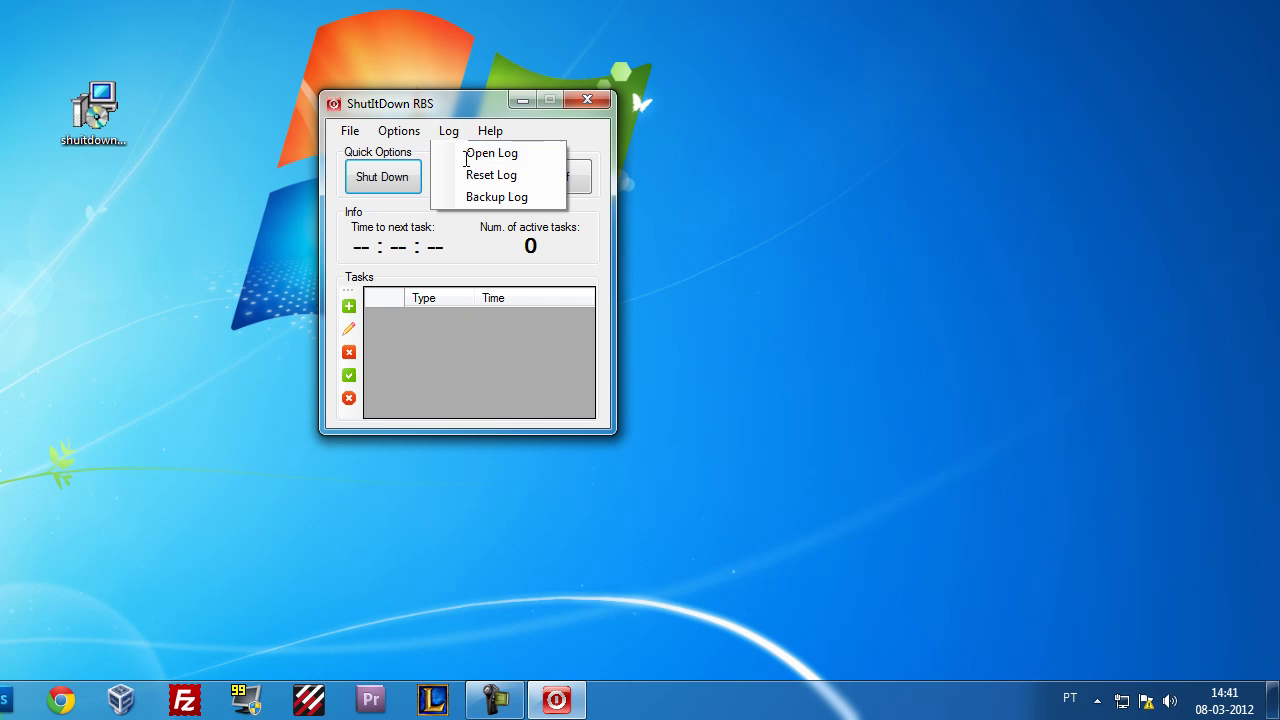
{"action": "left_click", "coordinate": [464, 155]}
{"action": "left_click_drag", "start_coordinate": [449, 146], "coordinate": [760, 122]}
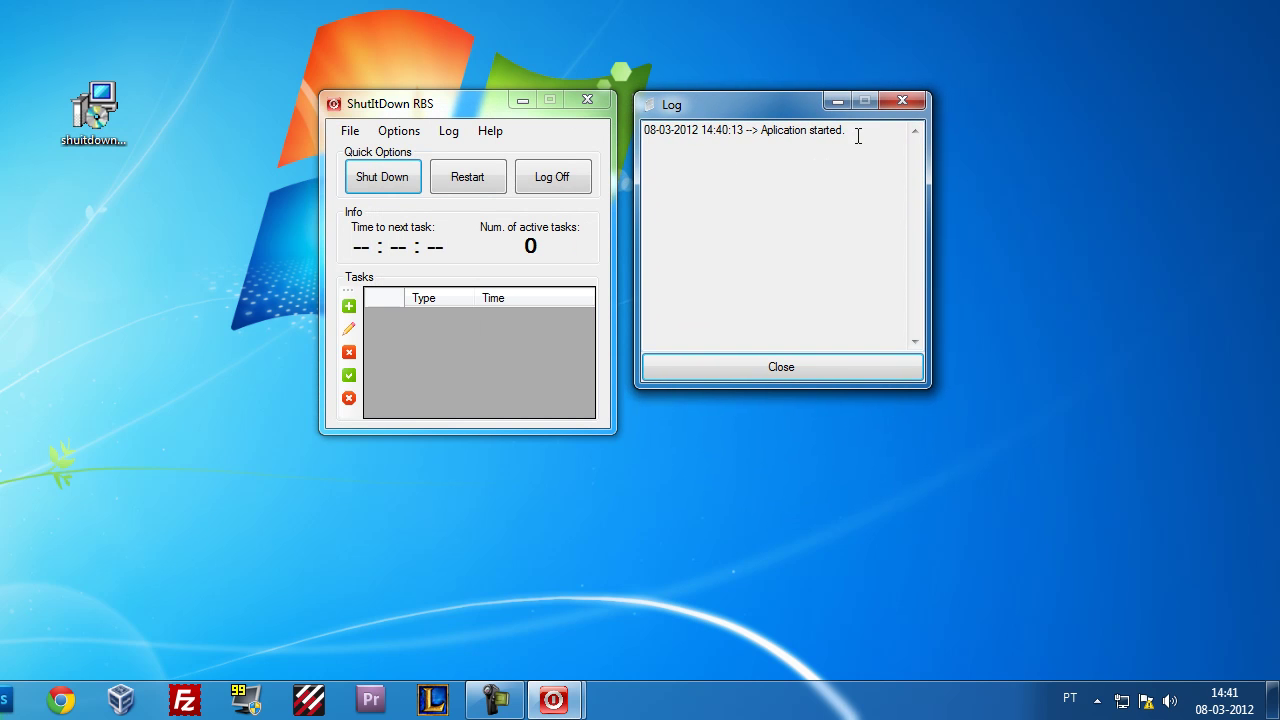
{"action": "left_click_drag", "start_coordinate": [855, 131], "coordinate": [632, 138]}
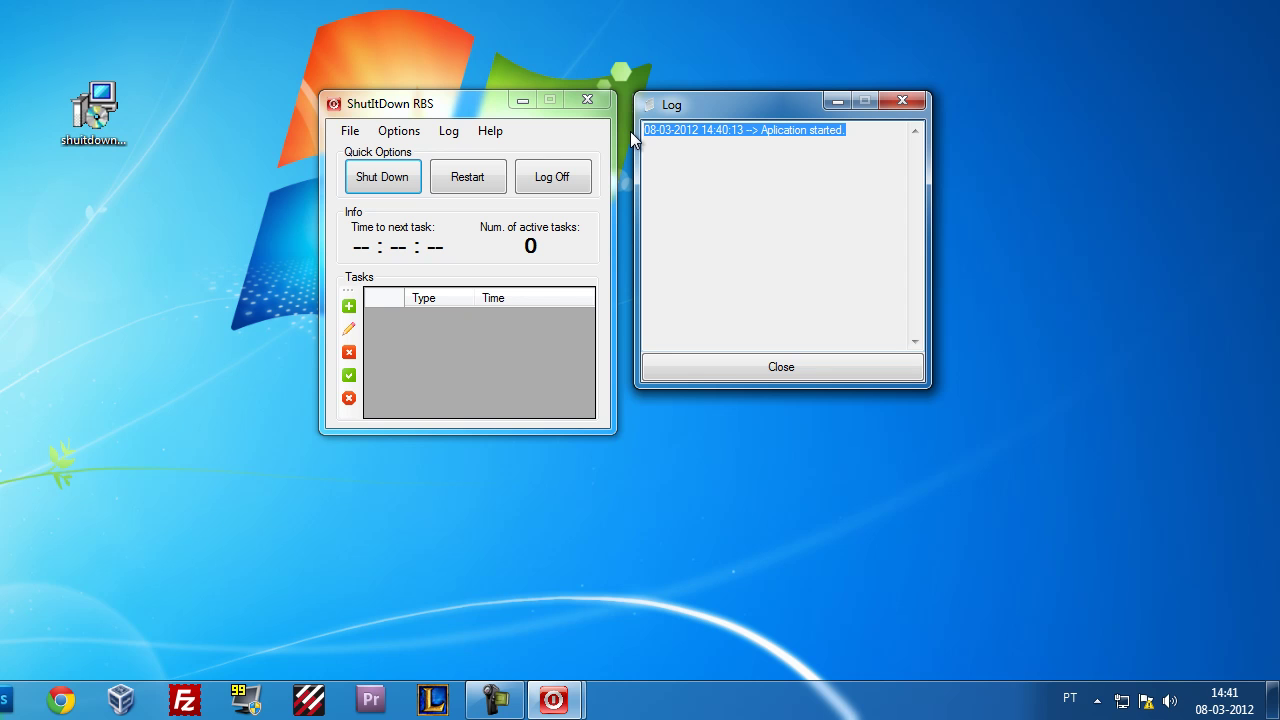
{"action": "left_click", "coordinate": [690, 162]}
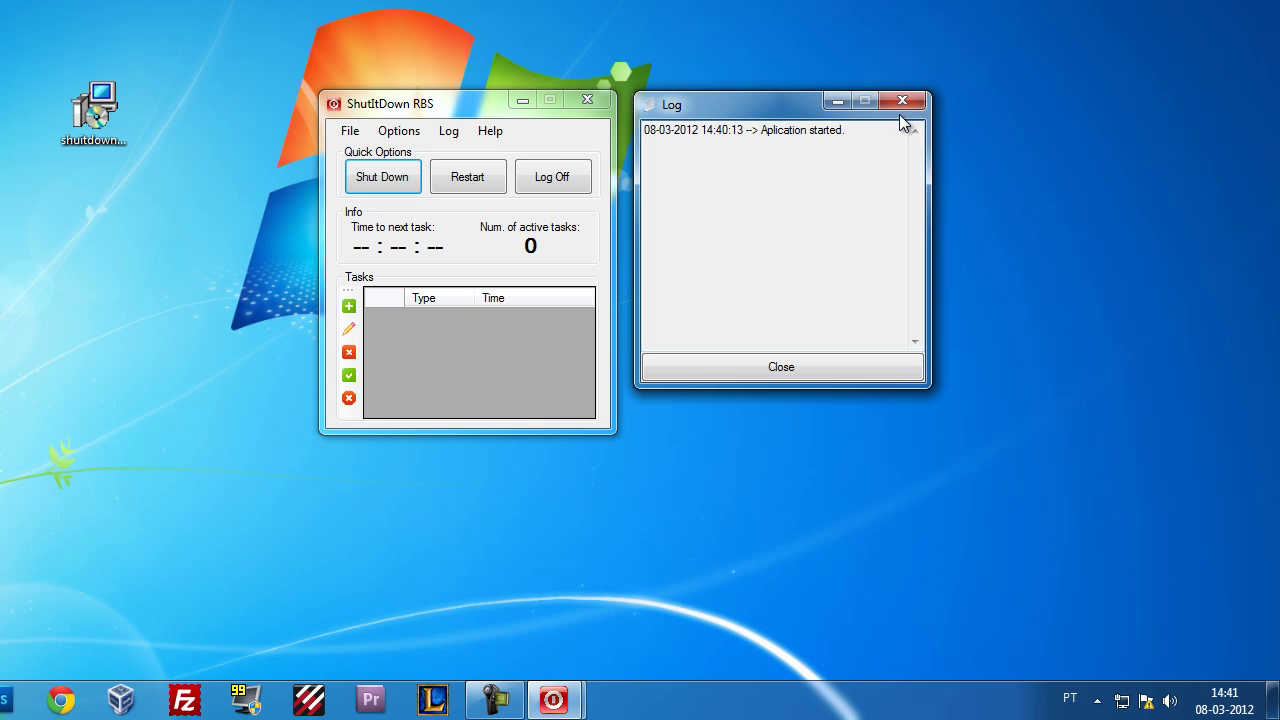
{"action": "left_click", "coordinate": [821, 376]}
{"action": "left_click", "coordinate": [448, 133]}
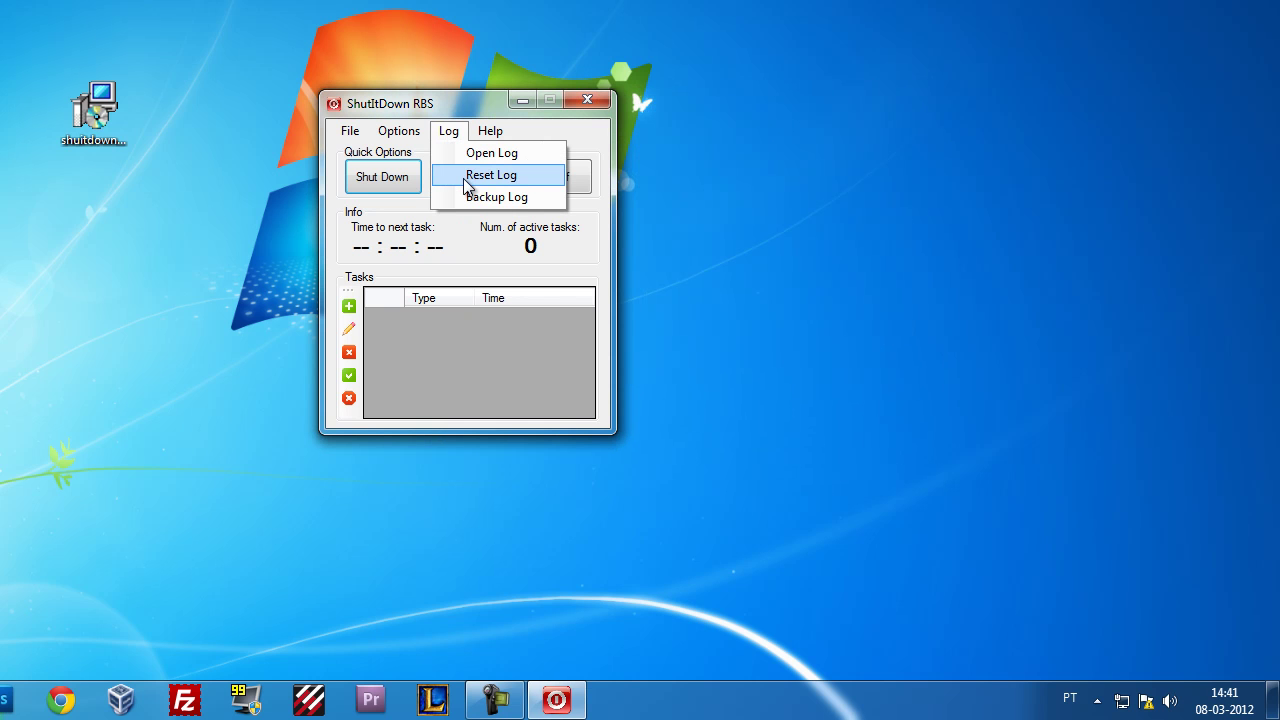
{"action": "left_click", "coordinate": [594, 140]}
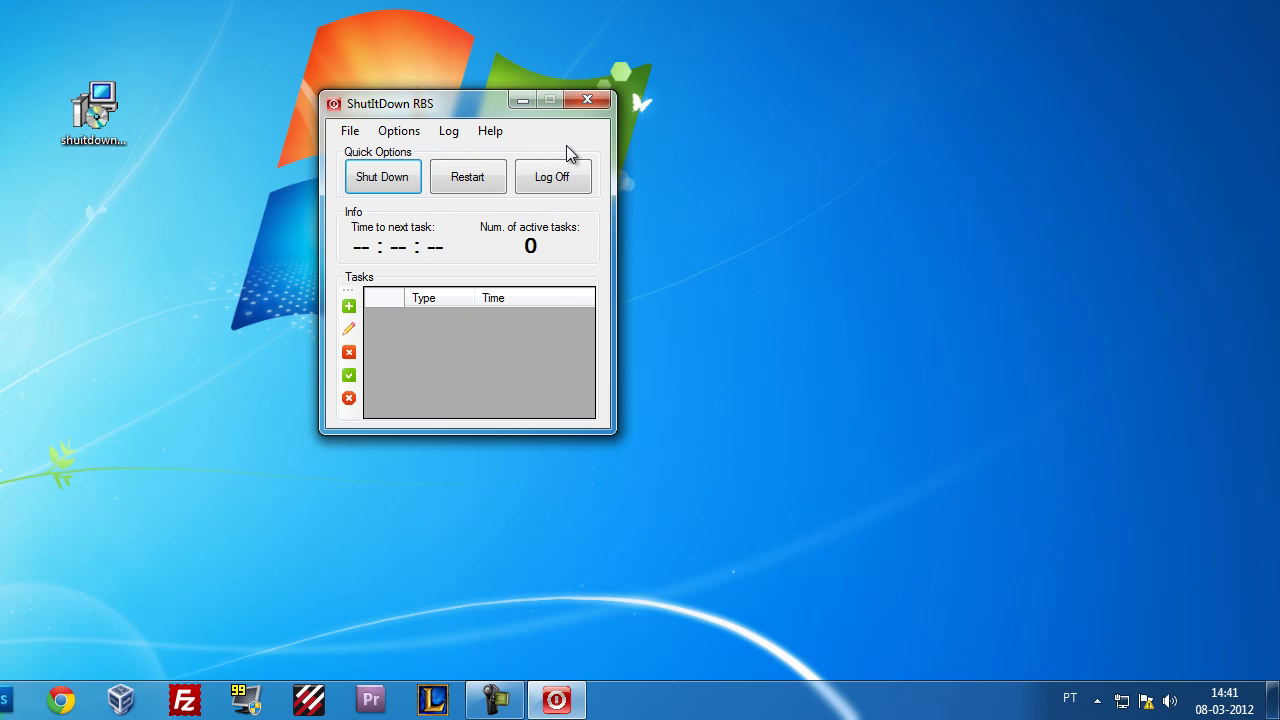
View the program's About information and close it
{"action": "left_click", "coordinate": [497, 134]}
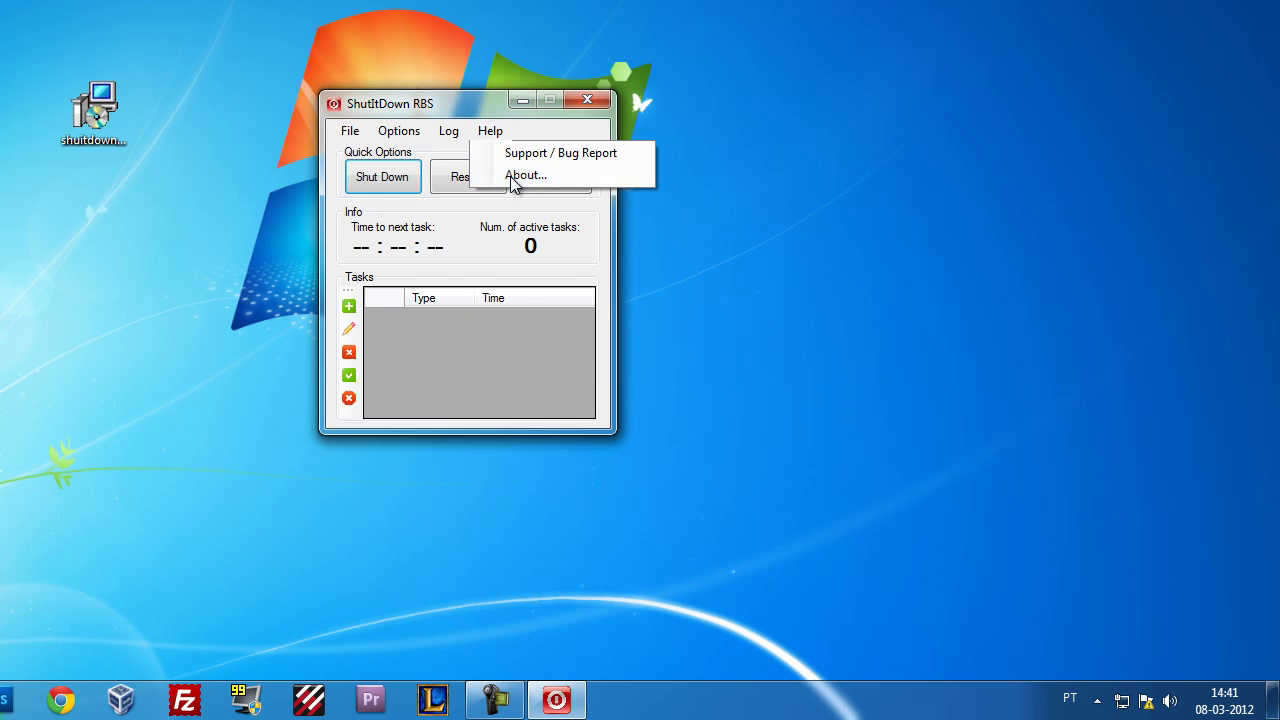
{"action": "left_click", "coordinate": [513, 176]}
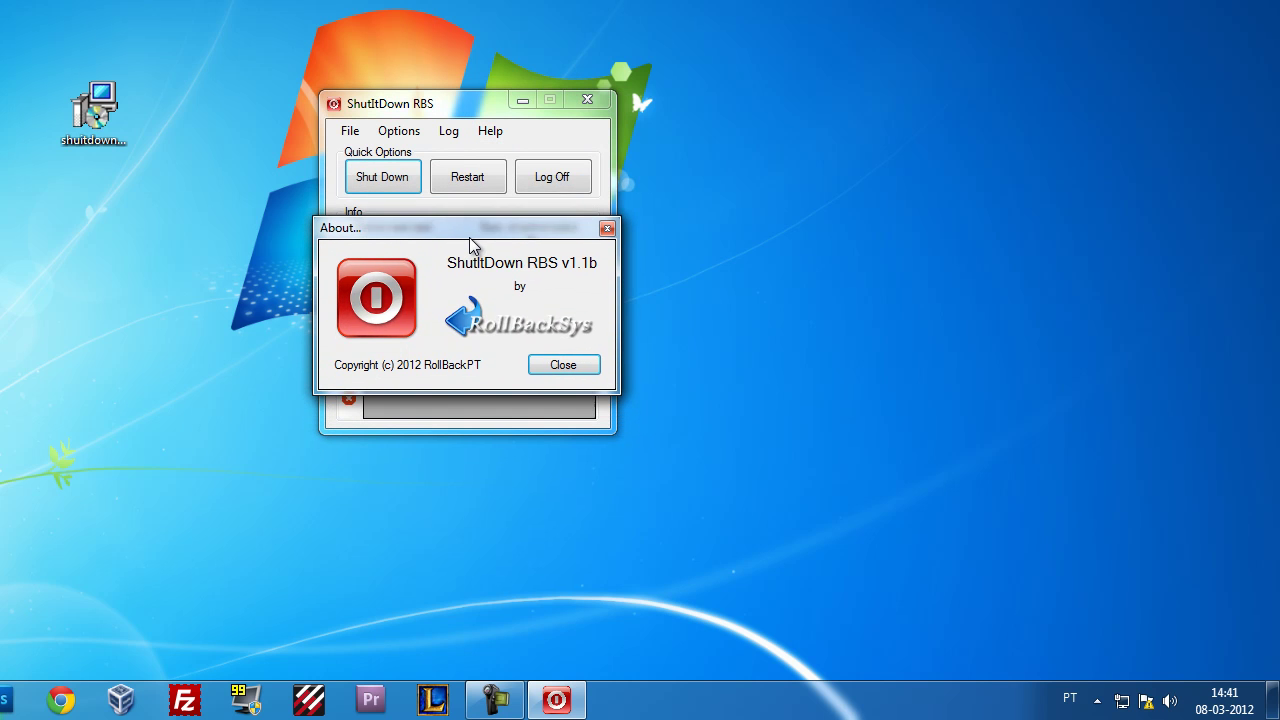
{"action": "left_click", "coordinate": [583, 363]}
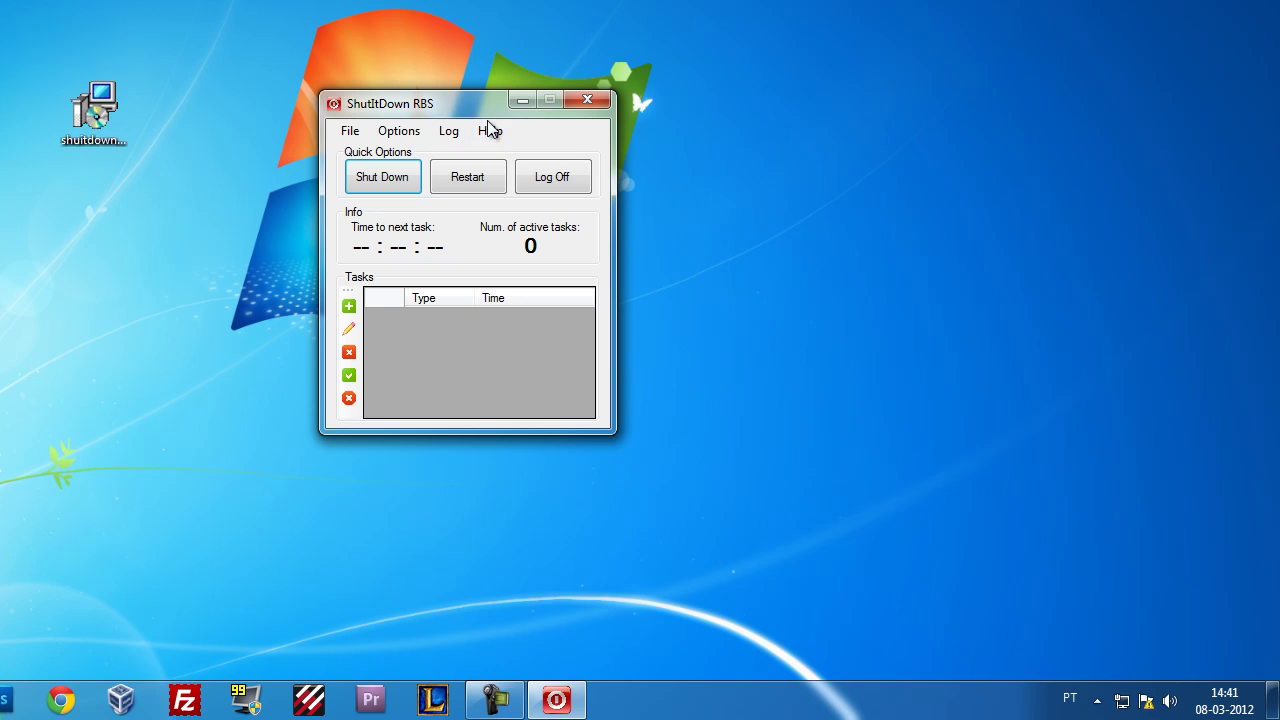
Examine the Name, Email and Message fields on the Support / Bug Report web page, and return to the ShutItDown RBS window
{"action": "left_click", "coordinate": [489, 132]}
{"action": "left_click", "coordinate": [516, 155]}
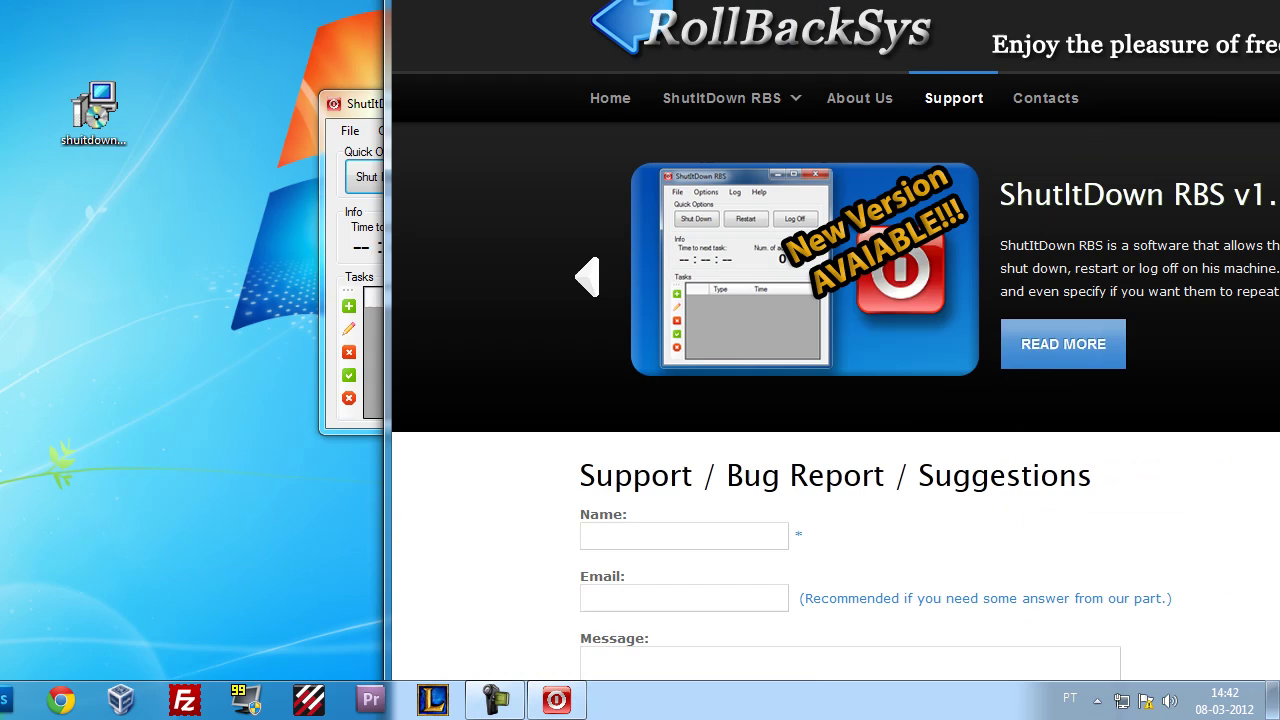
{"action": "scroll", "coordinate": [691, 371], "scroll_direction": "down", "scroll_amount": 2}
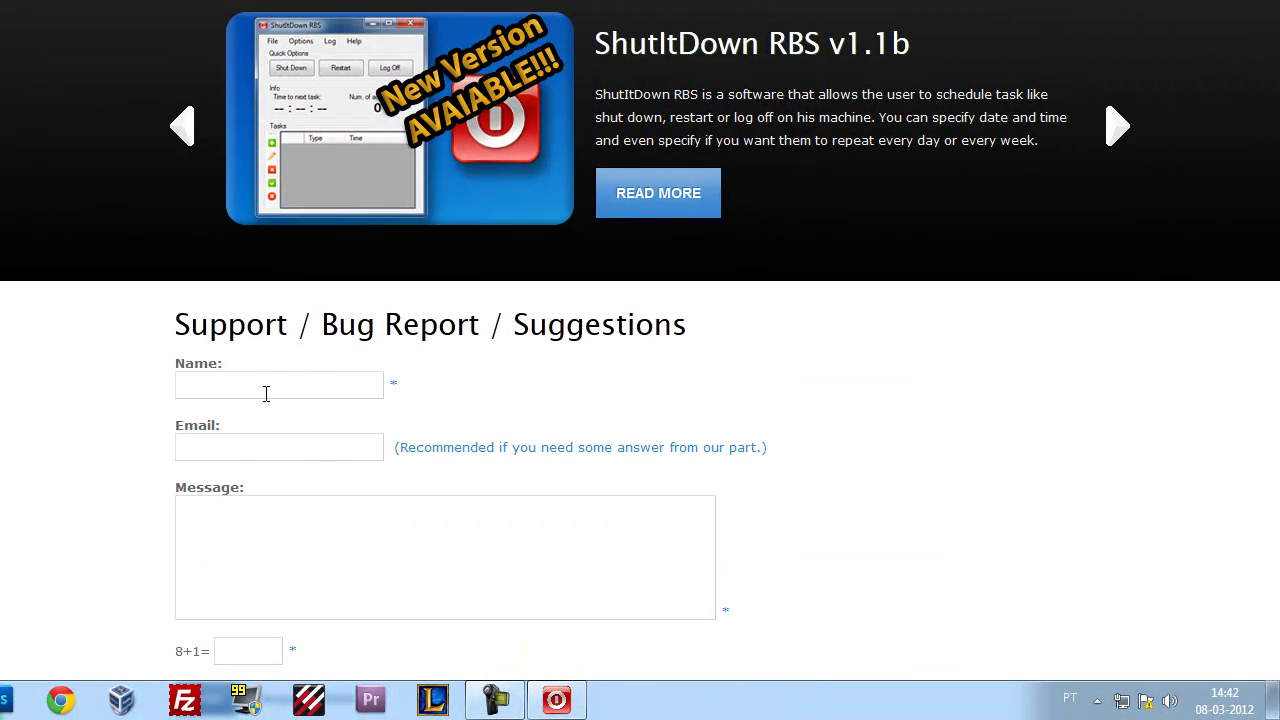
{"action": "scroll", "coordinate": [266, 392], "scroll_direction": "down", "scroll_amount": 1}
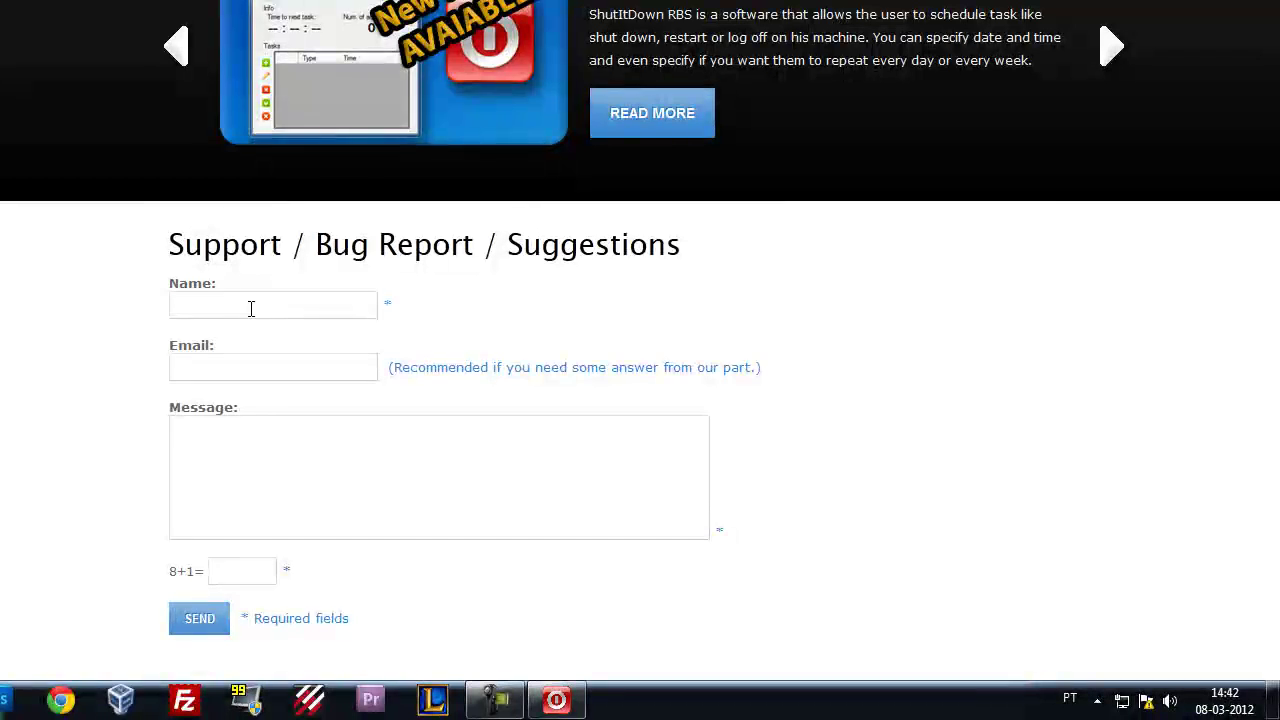
{"action": "left_click", "coordinate": [251, 306]}
{"action": "left_click", "coordinate": [226, 372]}
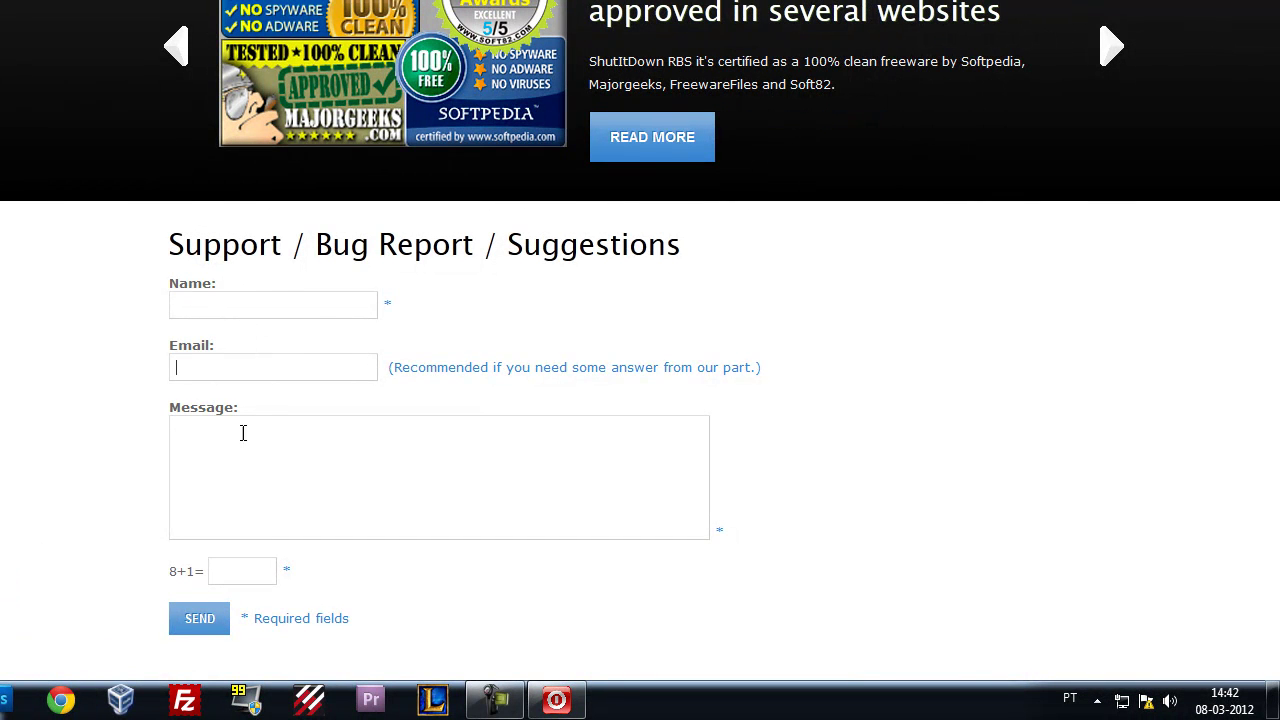
{"action": "left_click", "coordinate": [244, 445]}
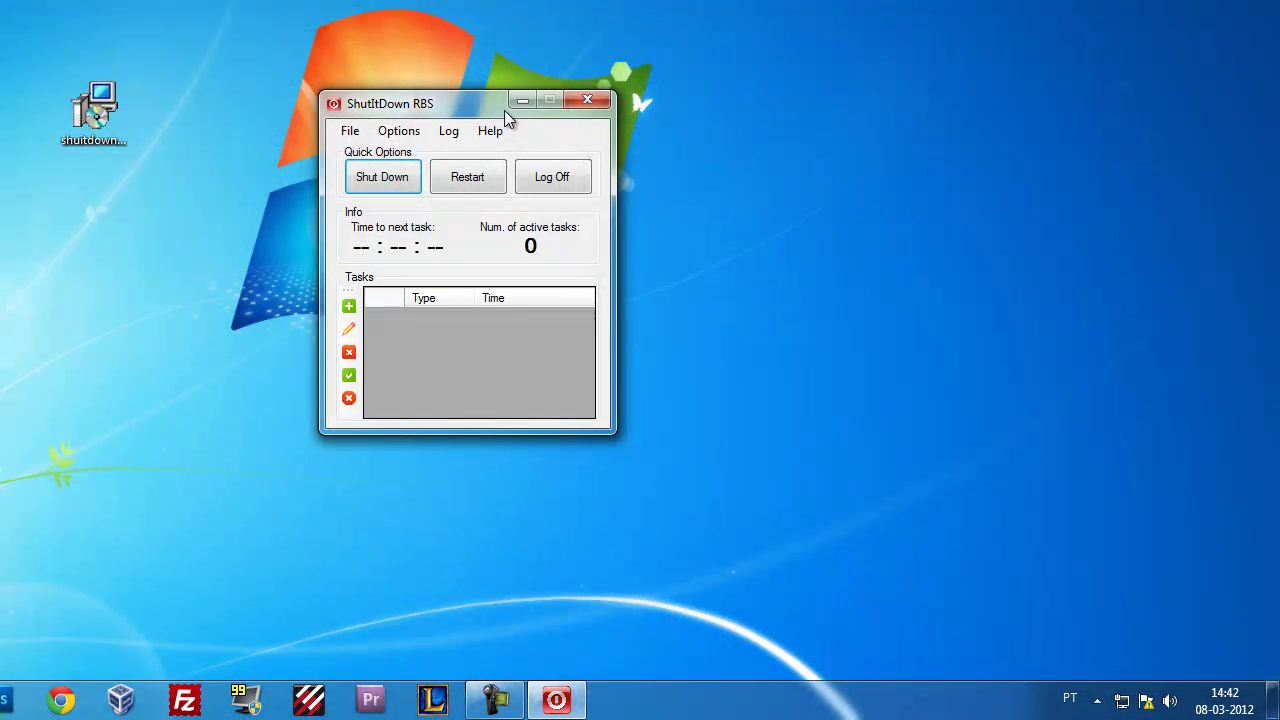
{"action": "left_click_drag", "start_coordinate": [434, 111], "coordinate": [551, 158]}
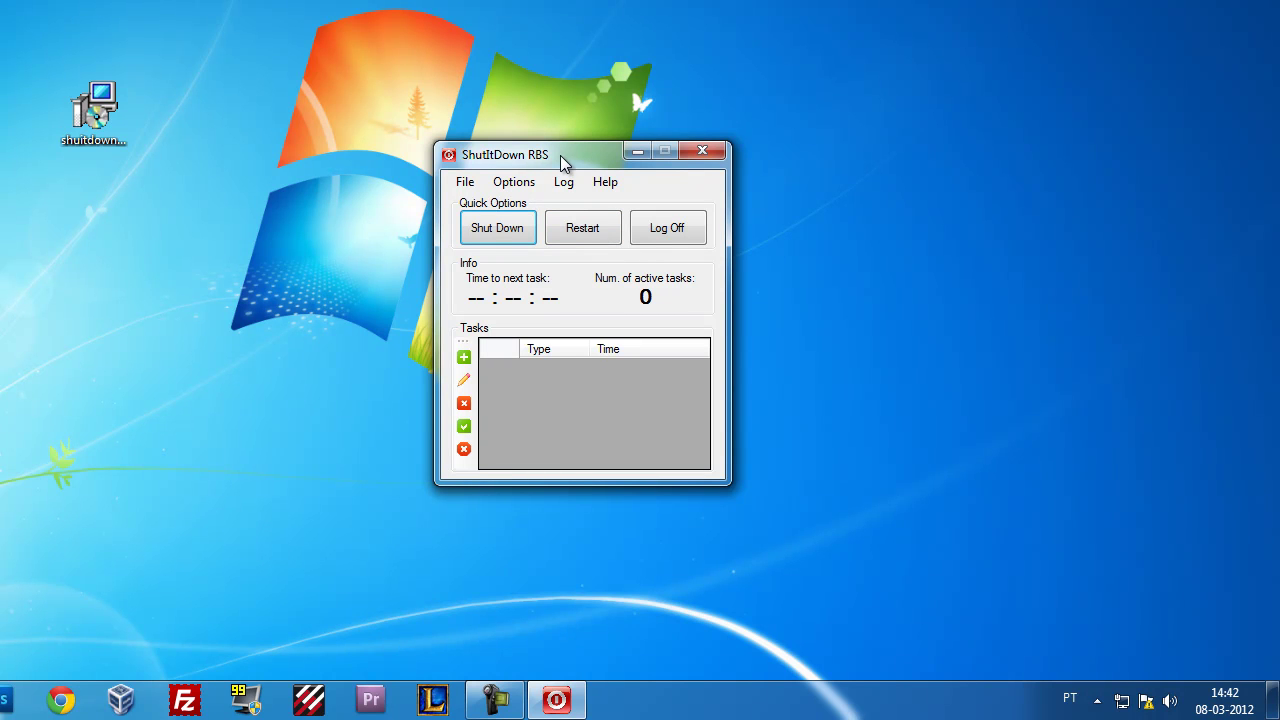
Start a new task in the ShutItDown RBS task list and choose Shut Down as its type
{"action": "left_click_drag", "start_coordinate": [560, 155], "coordinate": [503, 129]}
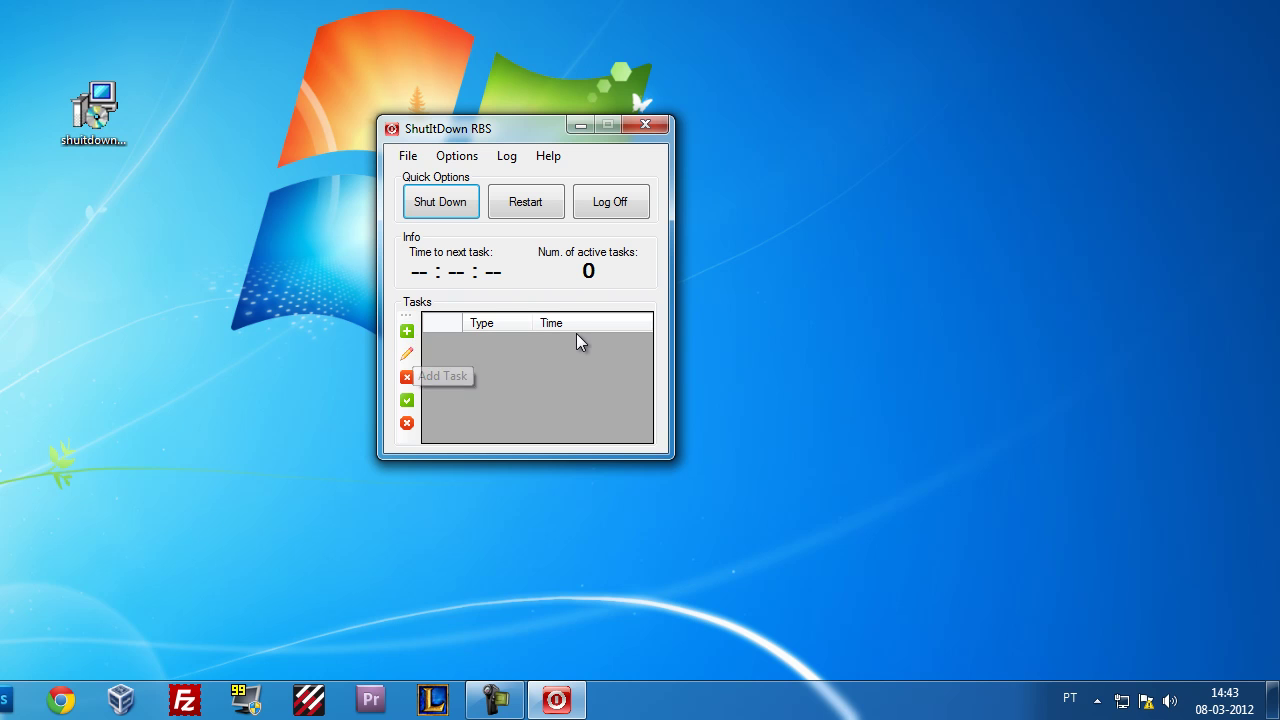
{"action": "left_click", "coordinate": [407, 333]}
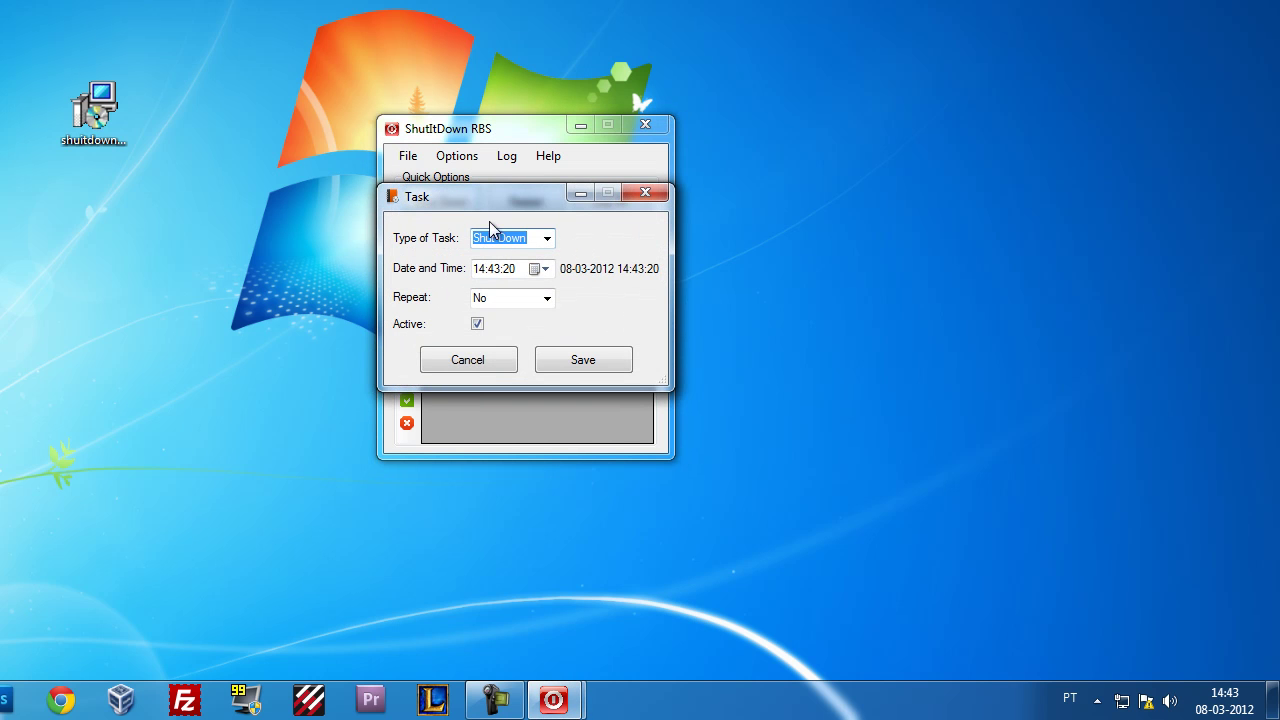
{"action": "left_click", "coordinate": [547, 245]}
{"action": "left_click", "coordinate": [549, 250]}
{"action": "left_click", "coordinate": [549, 250]}
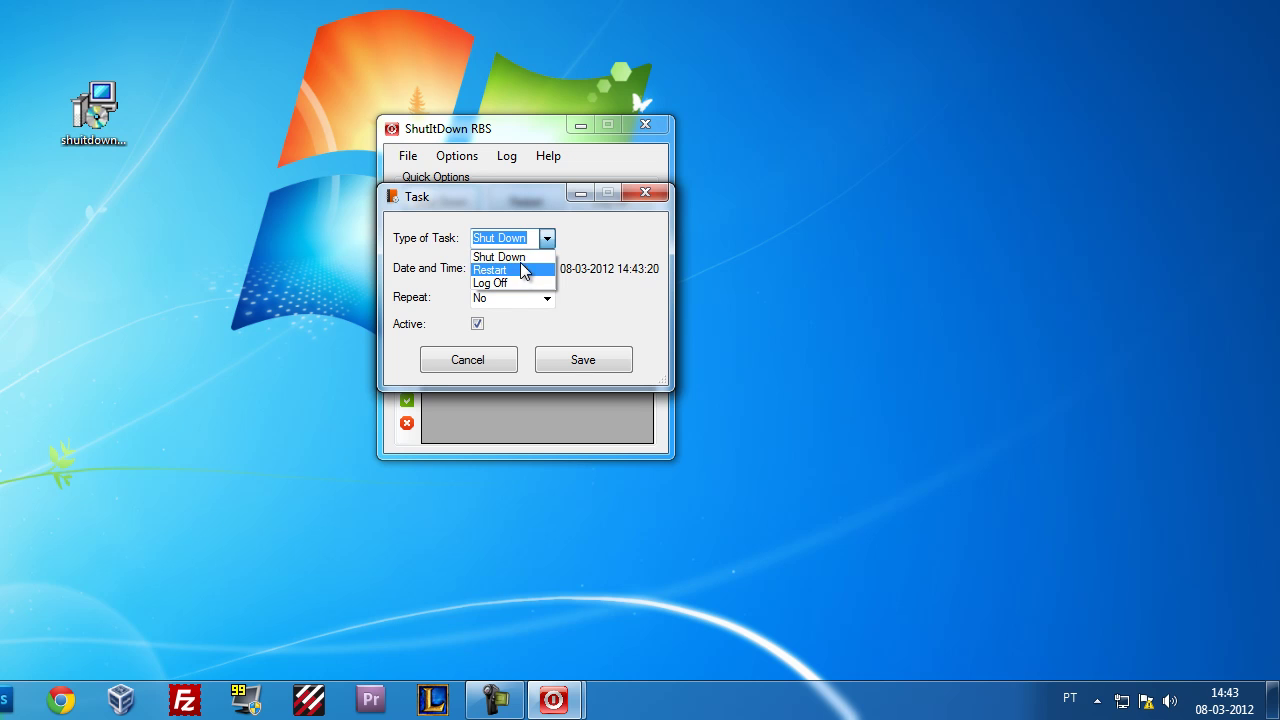
{"action": "left_click", "coordinate": [517, 259]}
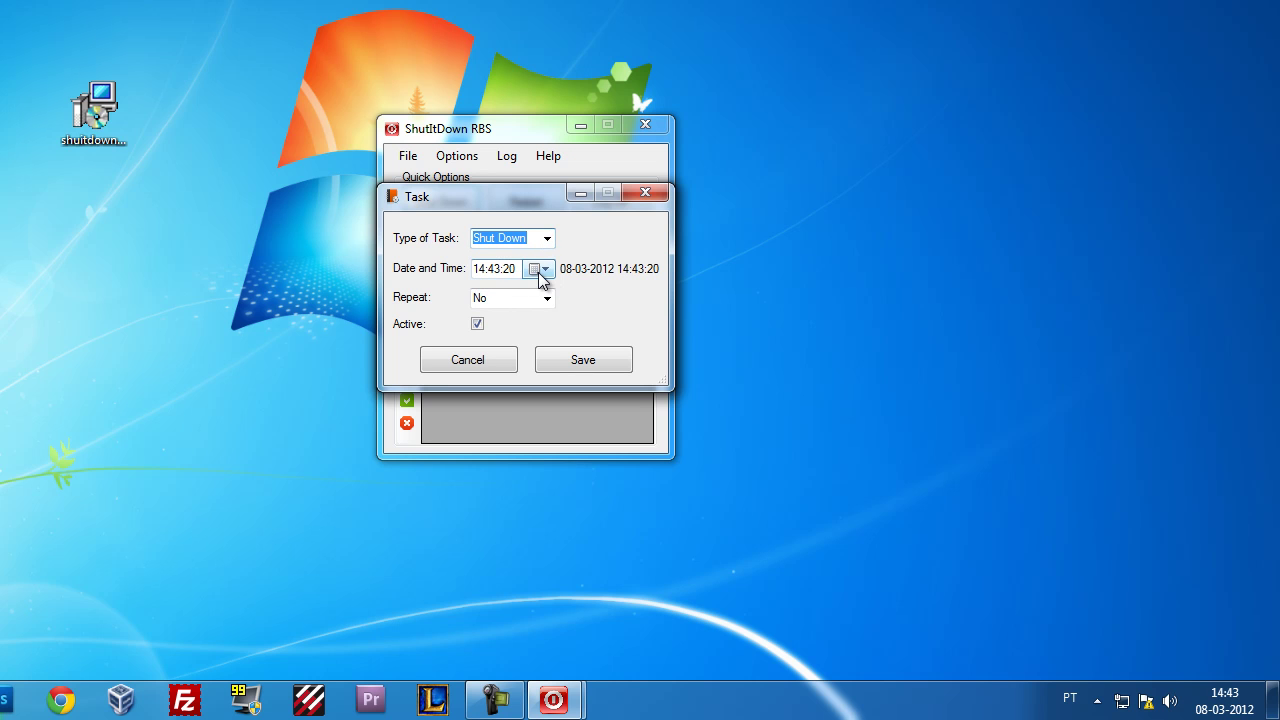
Set the new task's date to 09-03-2012 and its time to 17:00:00
{"action": "left_click", "coordinate": [540, 270]}
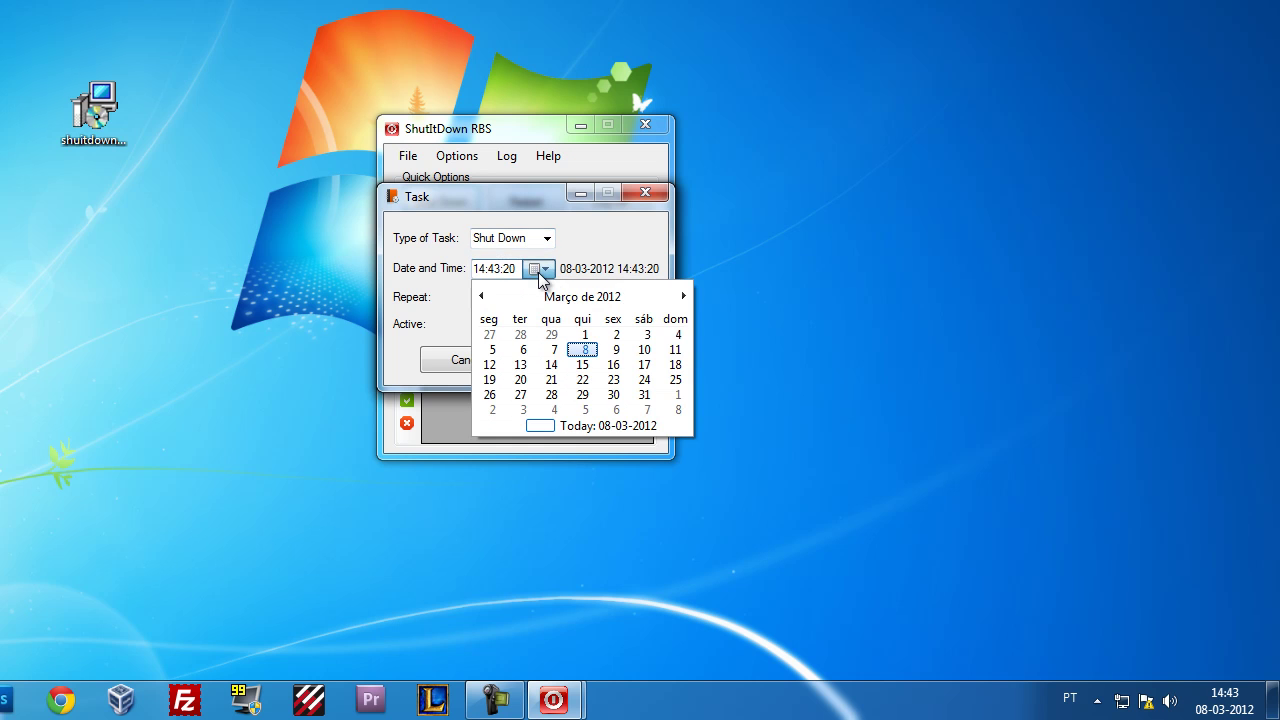
{"action": "left_click", "coordinate": [618, 352]}
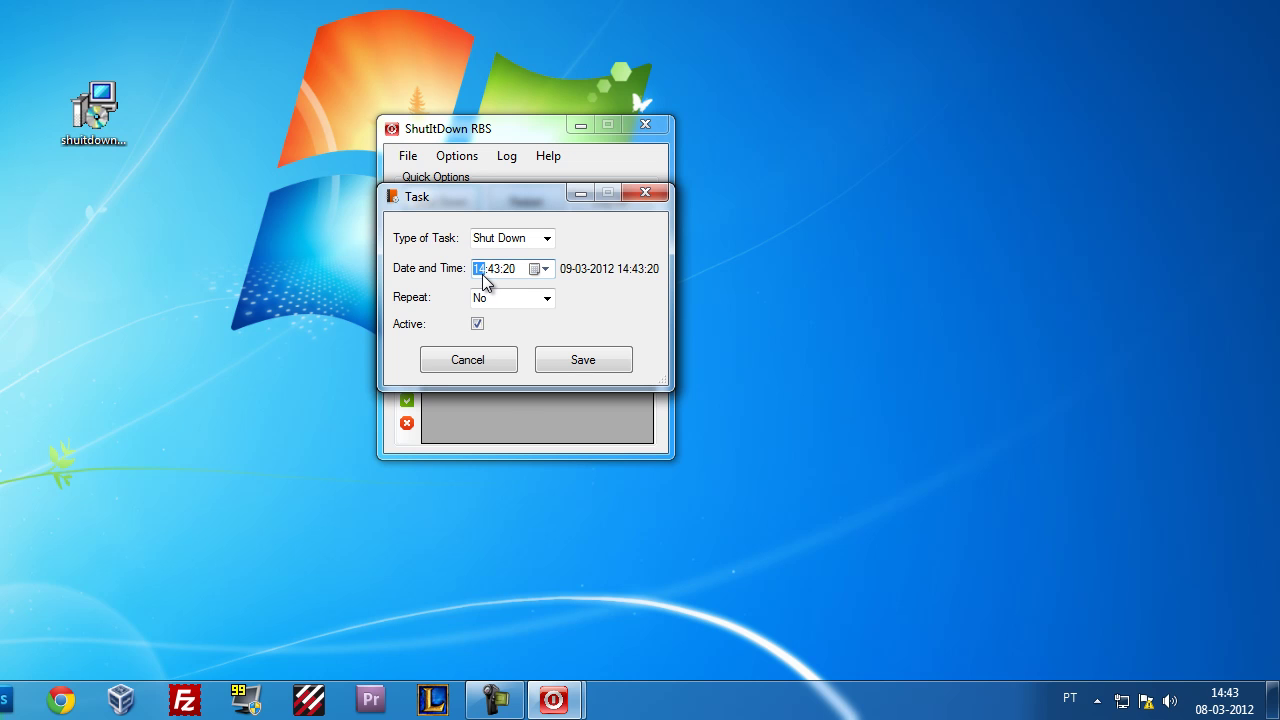
{"action": "type", "text": "17"}
{"action": "key", "text": "Right"}
{"action": "type", "text": "00"}
{"action": "key", "text": "Right"}
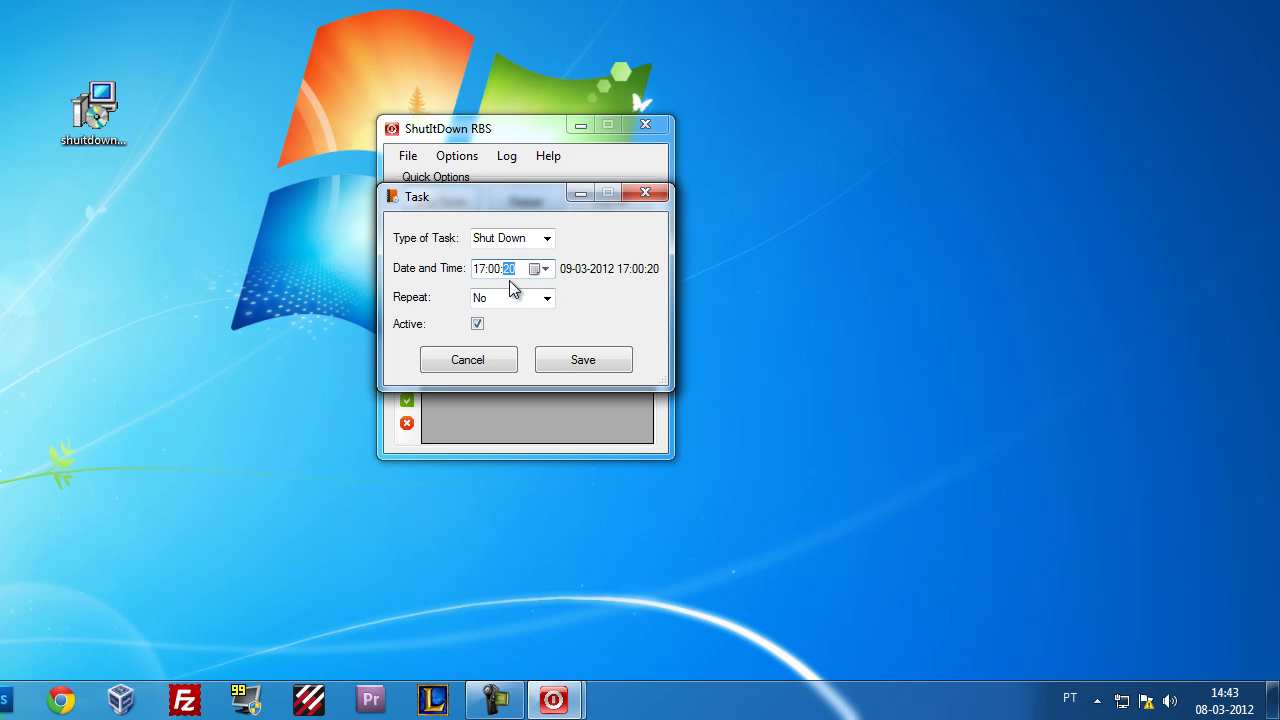
{"action": "type", "text": "00"}
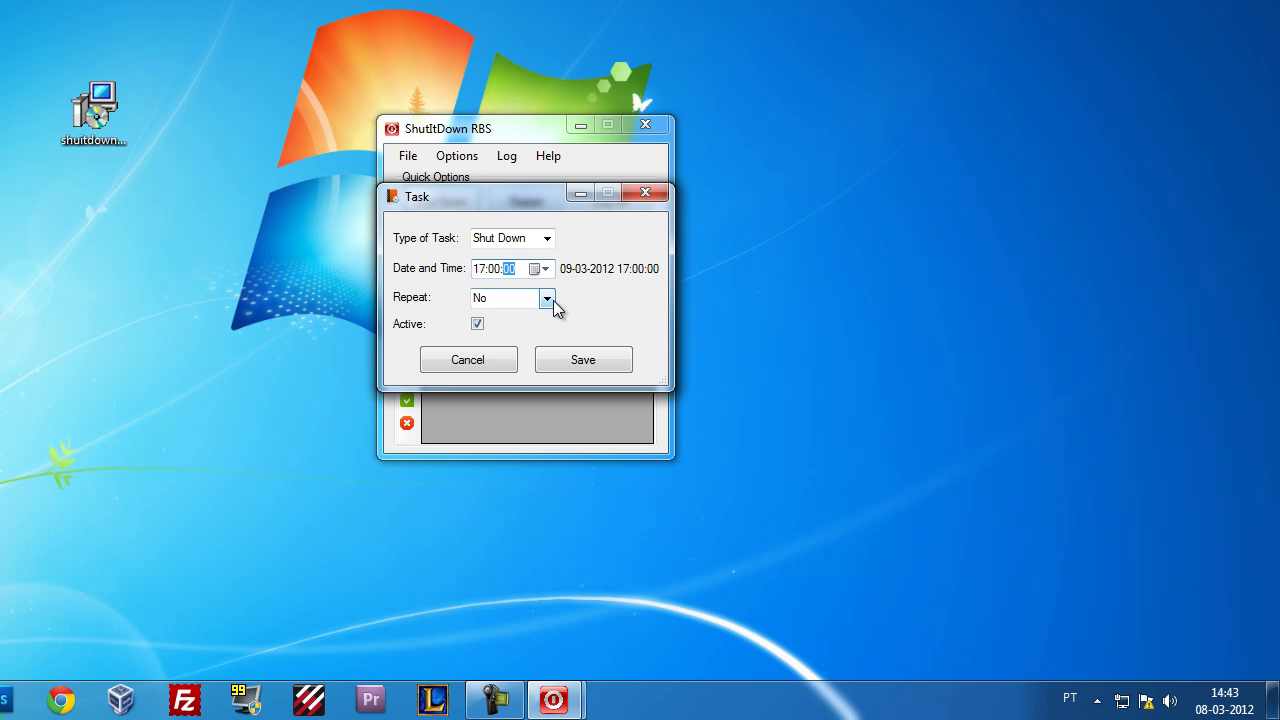
Make the shutdown task repeat Every Day and save it
{"action": "left_click", "coordinate": [548, 300]}
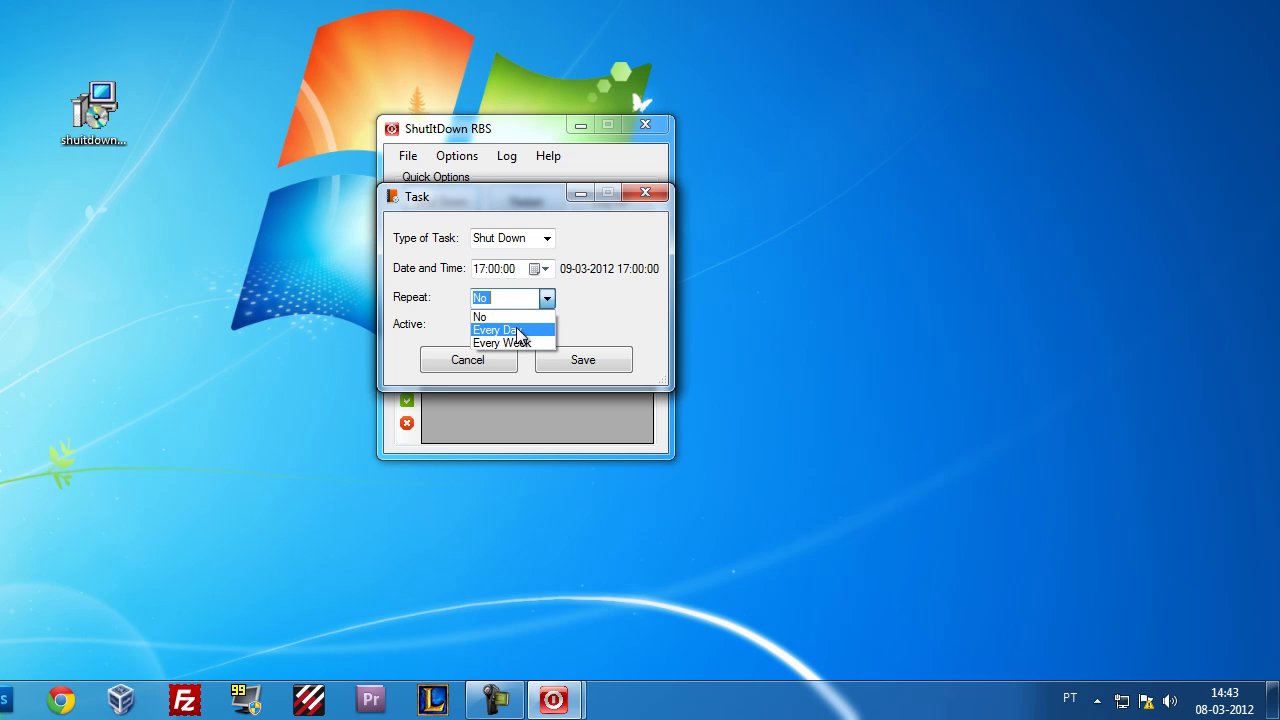
{"action": "left_click", "coordinate": [516, 330]}
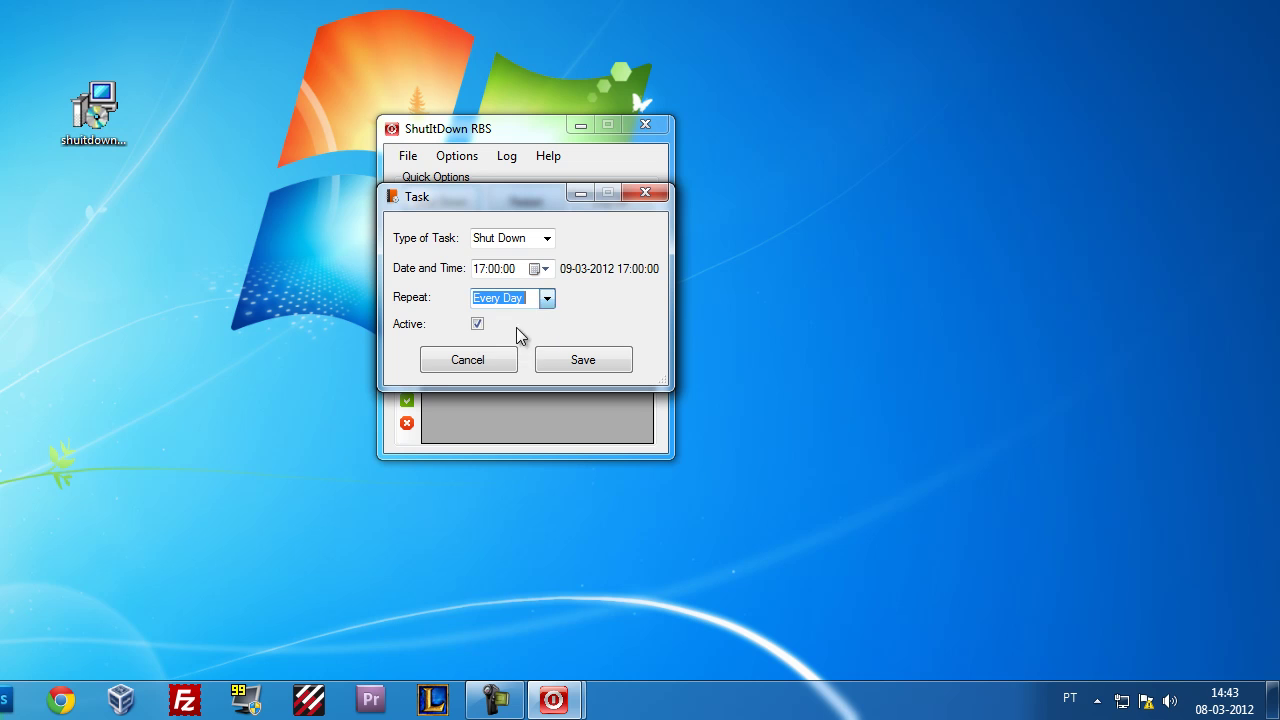
{"action": "left_click", "coordinate": [560, 360]}
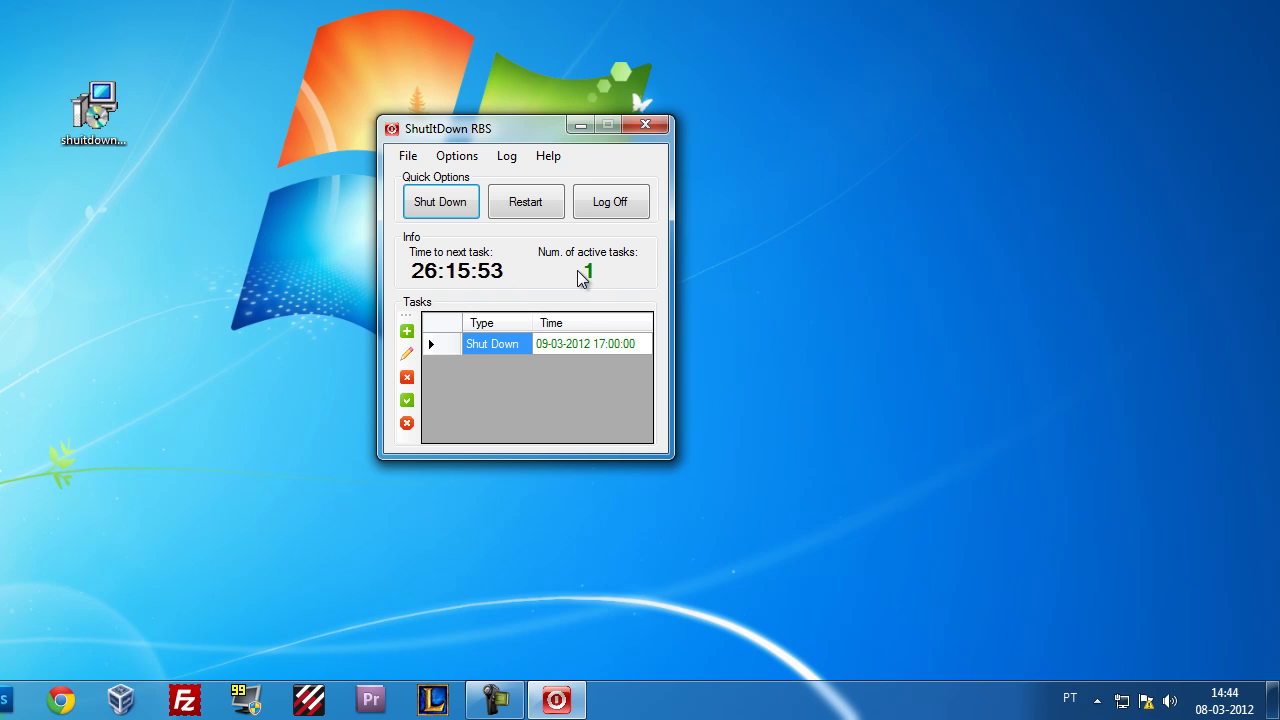
Disable the 17:00:00 shutdown task and enable it again
{"action": "left_click", "coordinate": [444, 347]}
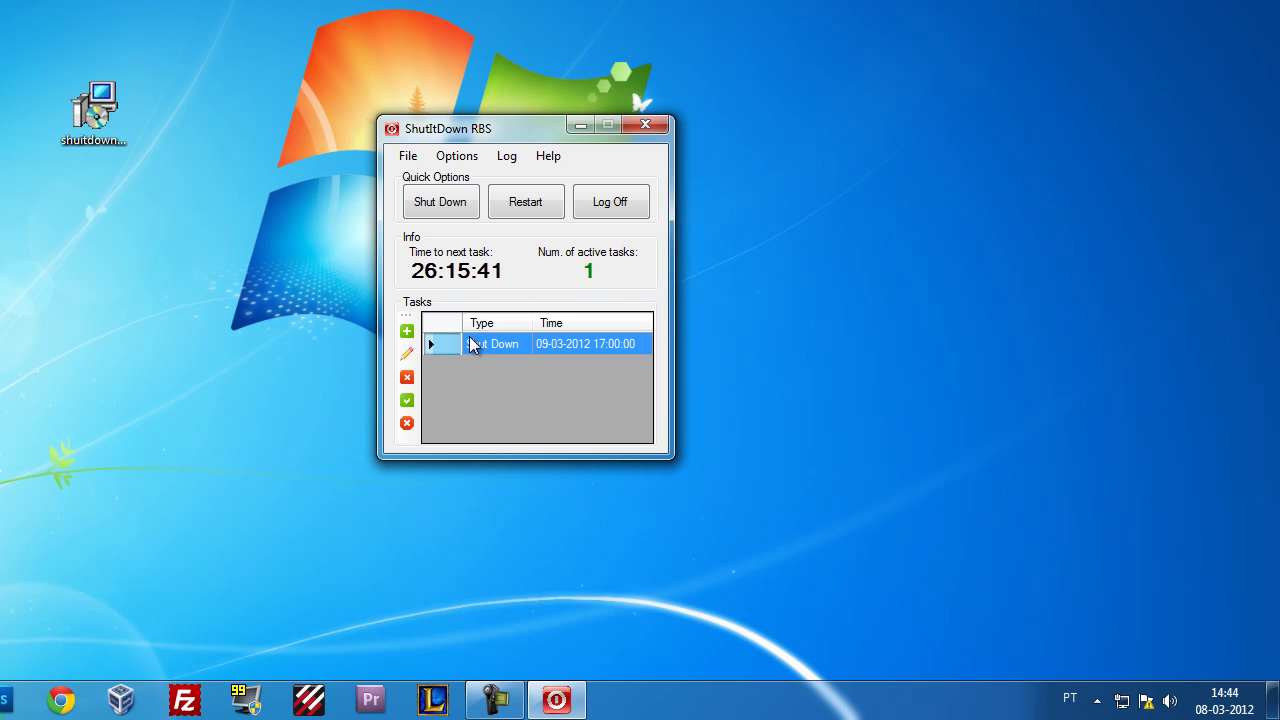
{"action": "left_click", "coordinate": [409, 424]}
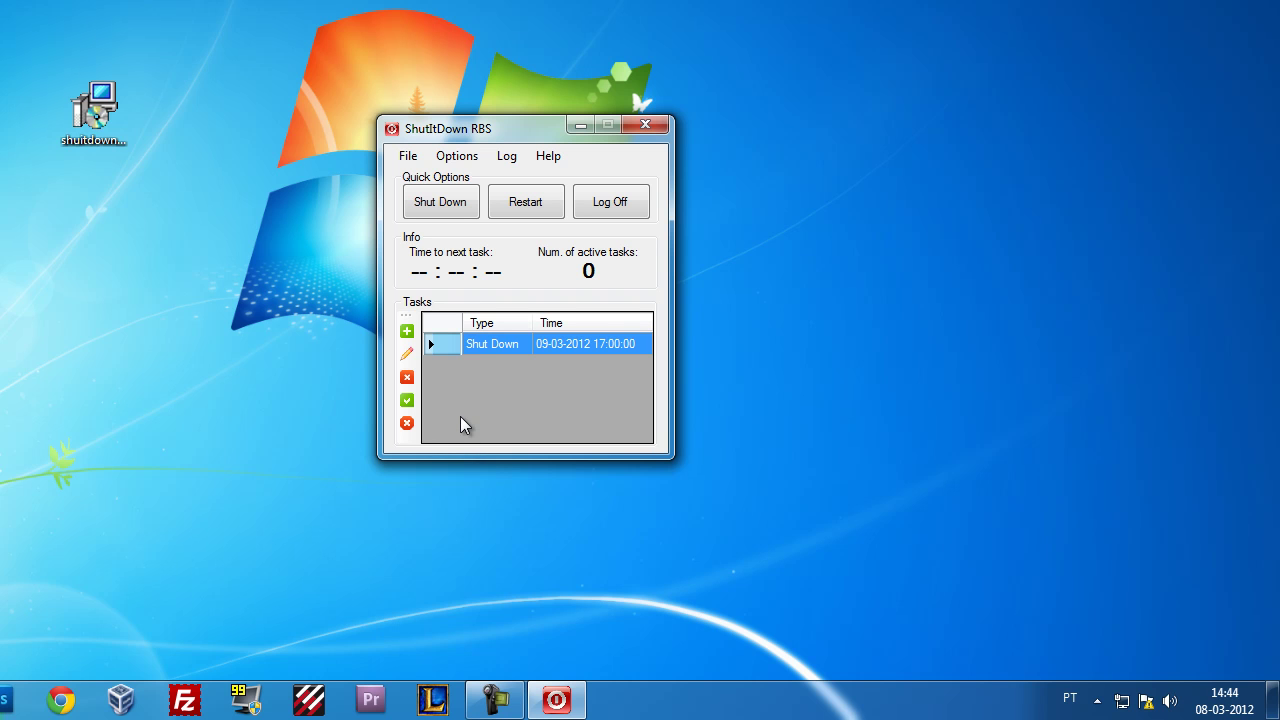
{"action": "left_click", "coordinate": [409, 402]}
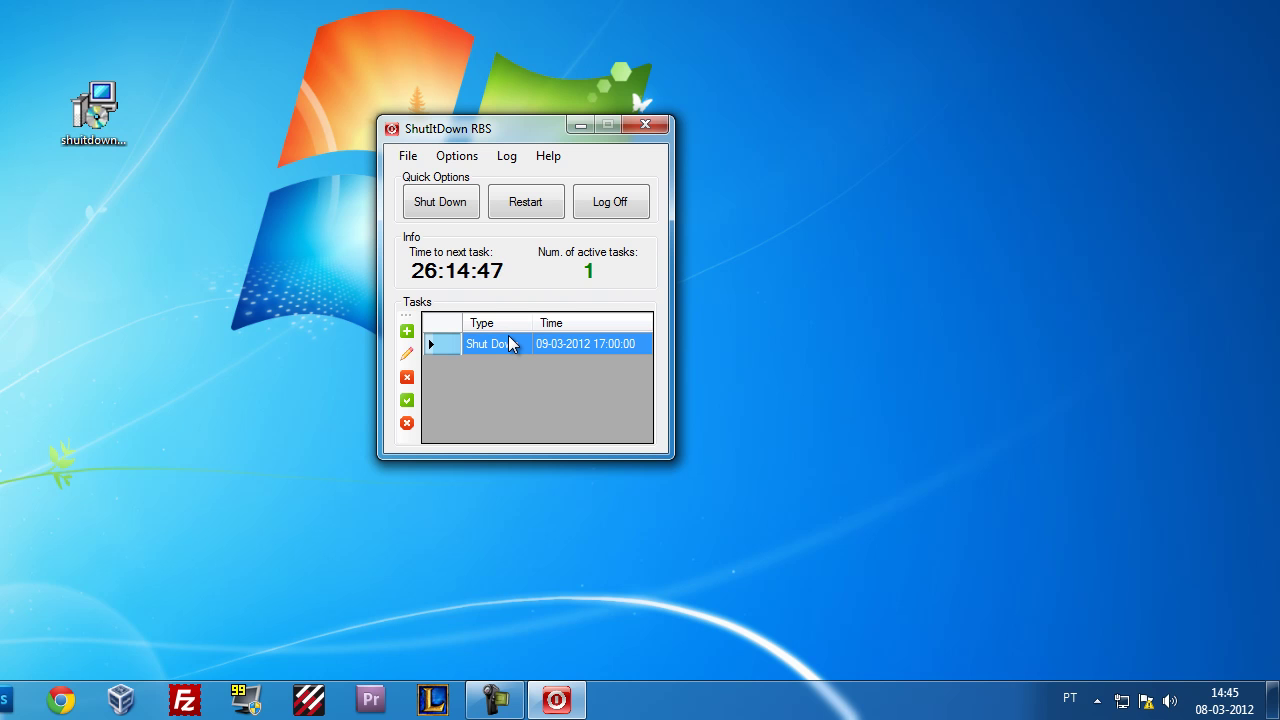
Add a second Shut Down task without repetition for today, setting its hour to 17, and save it
{"action": "left_click", "coordinate": [406, 331]}
{"action": "left_click", "coordinate": [546, 239]}
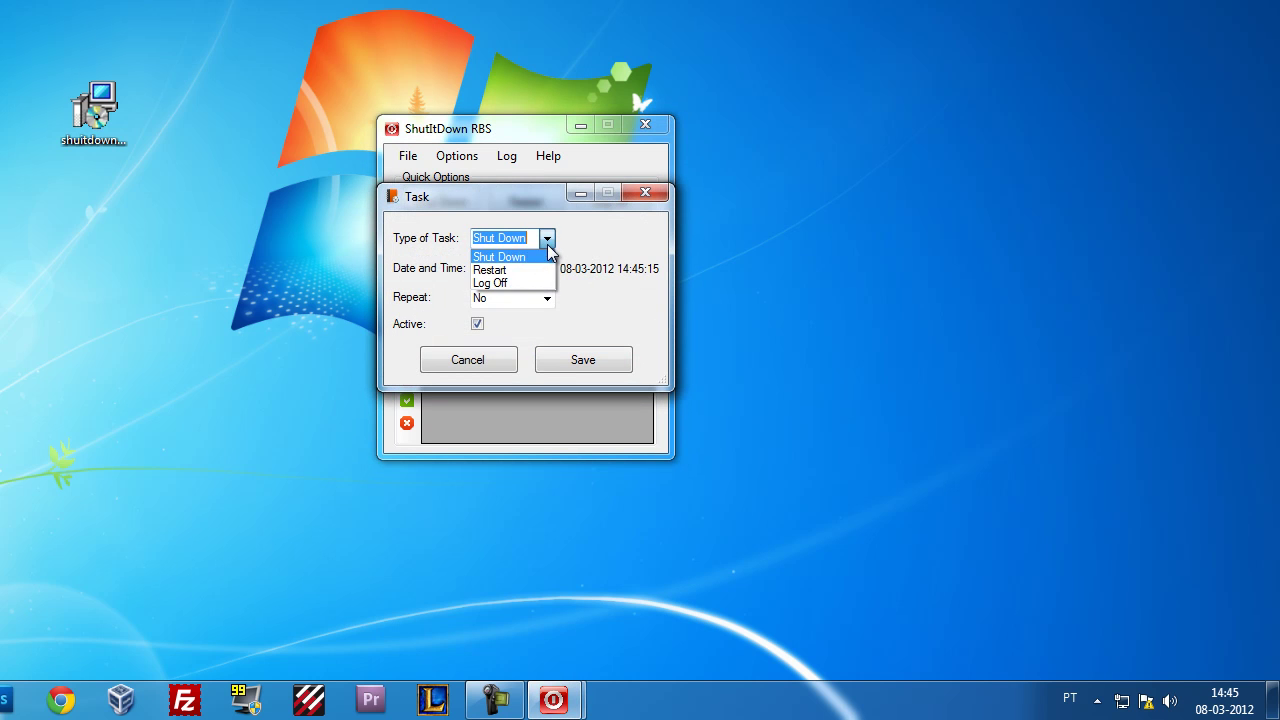
{"action": "left_click", "coordinate": [513, 259]}
{"action": "left_click", "coordinate": [484, 268]}
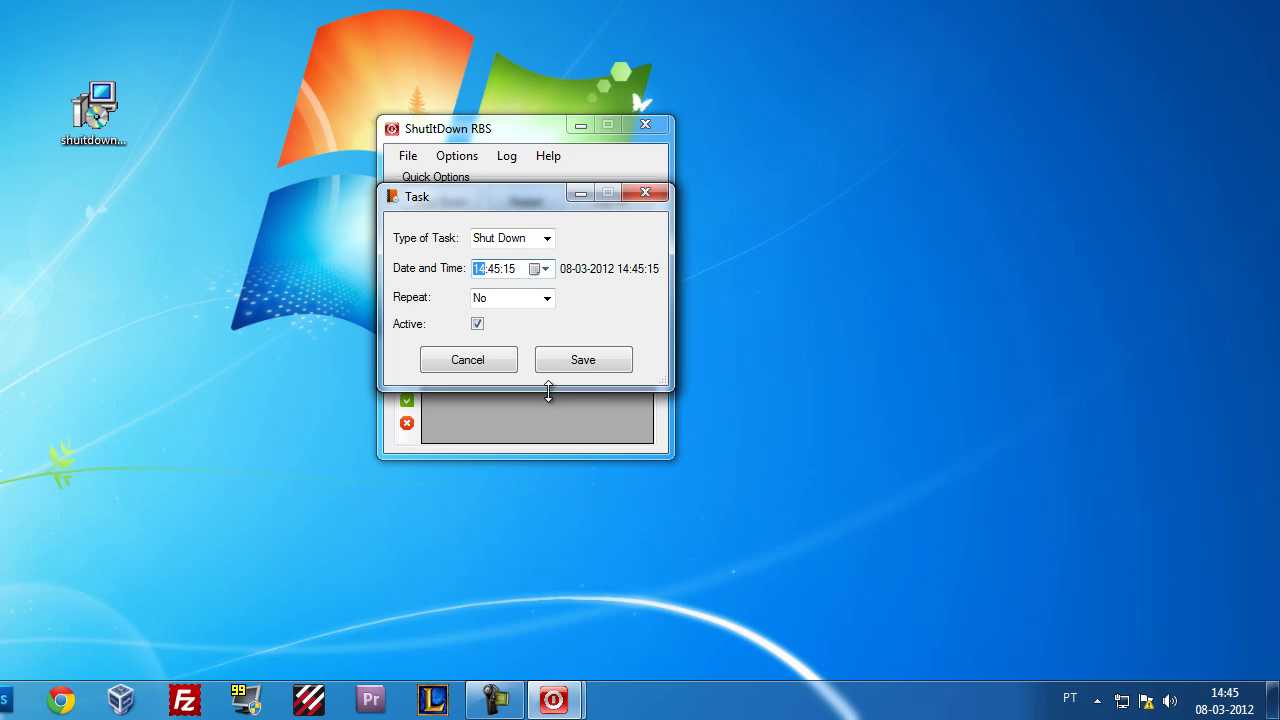
{"action": "type", "text": "17"}
{"action": "left_click", "coordinate": [555, 360]}
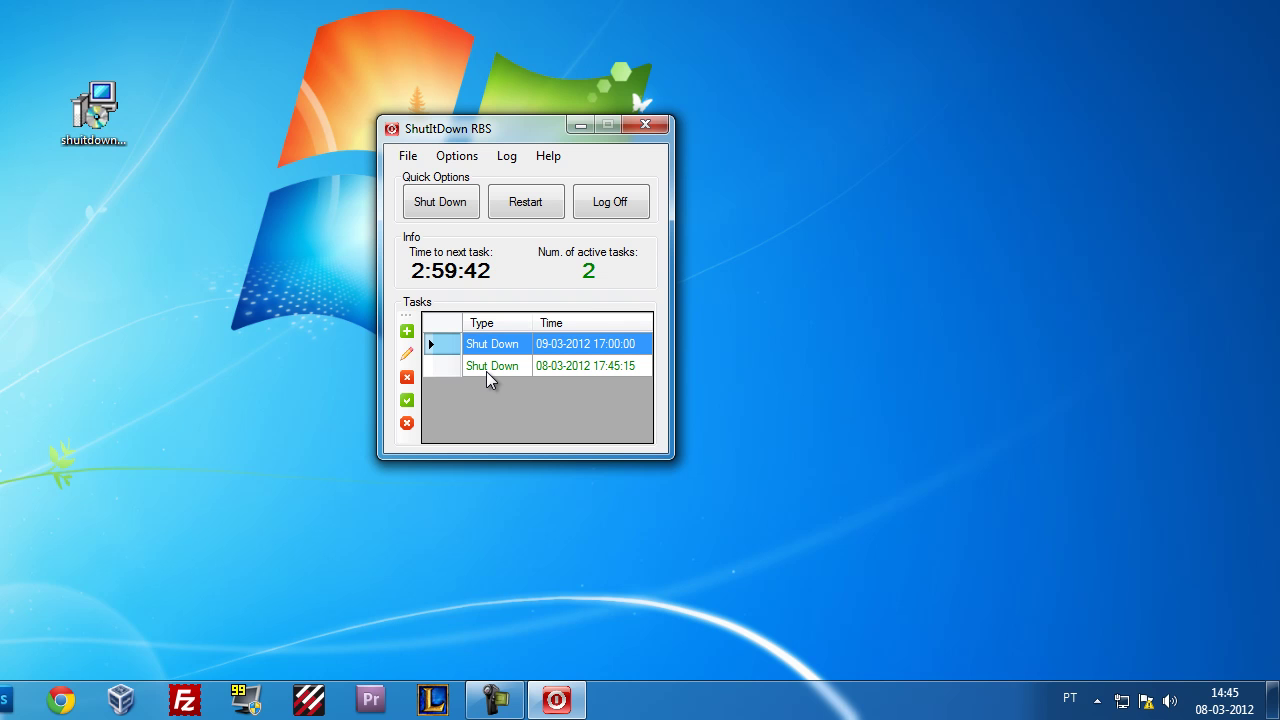
Change the second shutdown task's hour to 18, save it, and delete that task from the list
{"action": "left_click", "coordinate": [440, 368]}
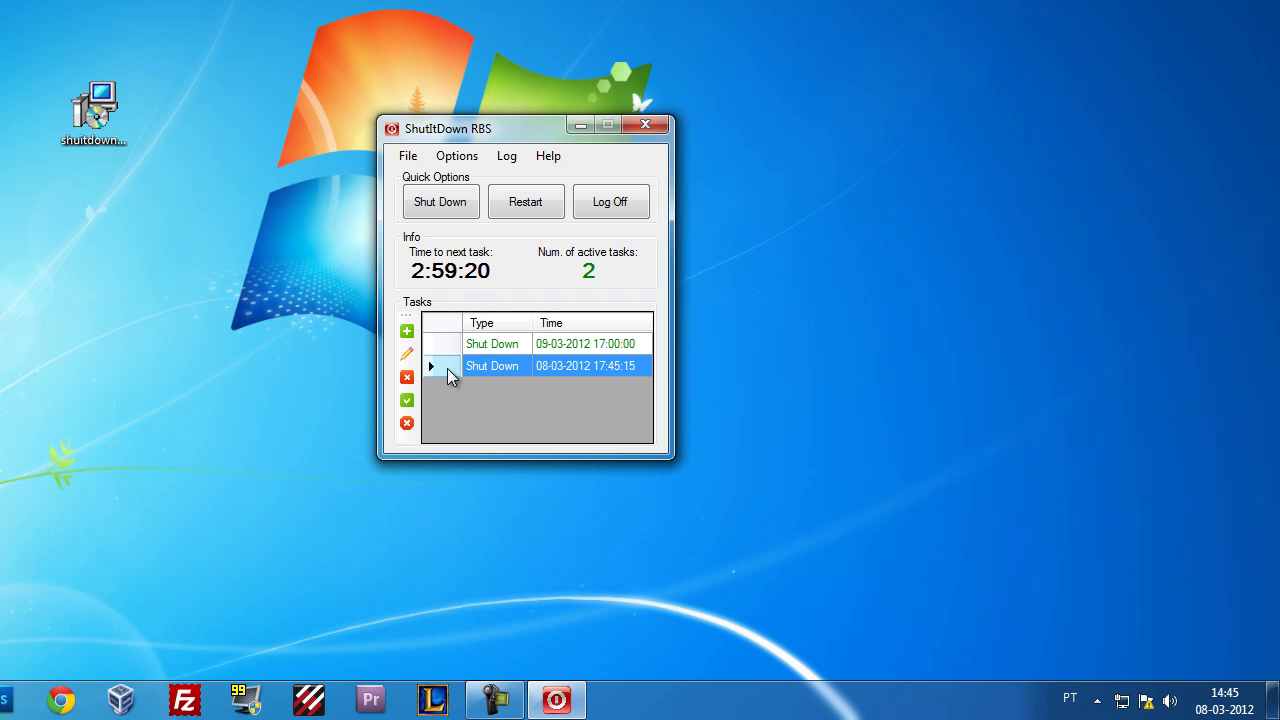
{"action": "left_click_drag", "start_coordinate": [488, 132], "coordinate": [542, 149]}
{"action": "left_click", "coordinate": [505, 366]}
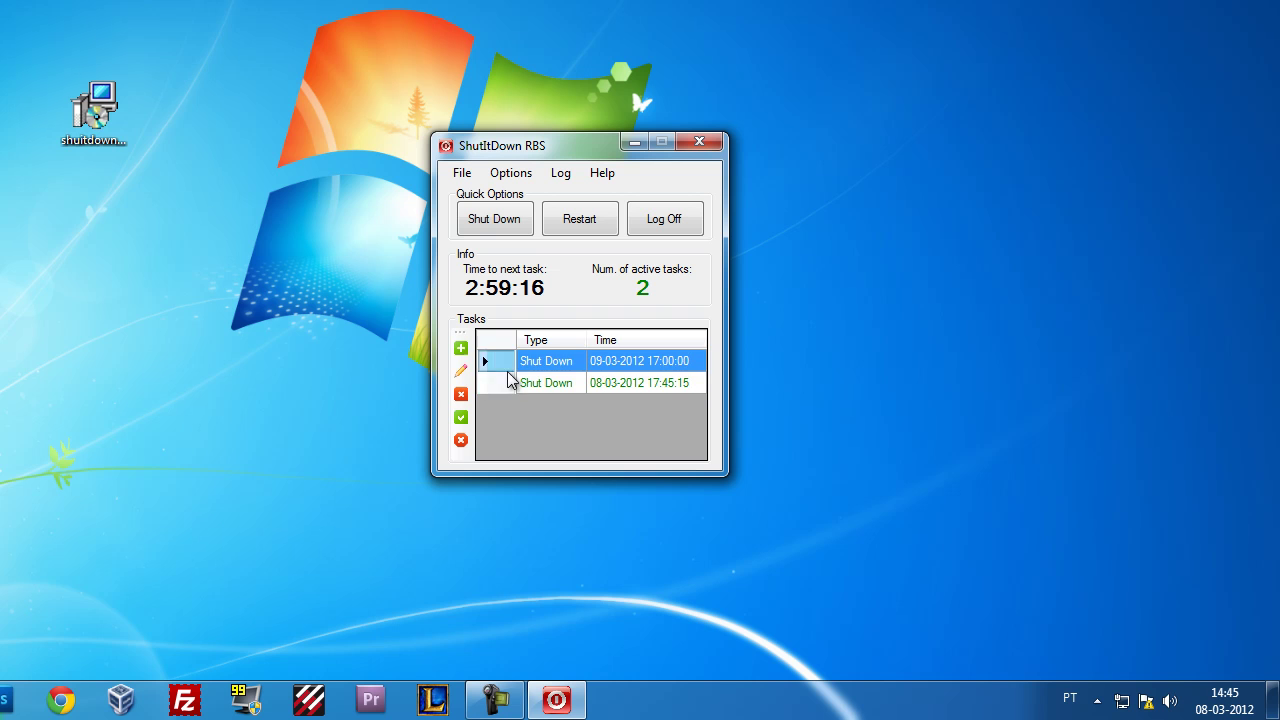
{"action": "left_click", "coordinate": [494, 383]}
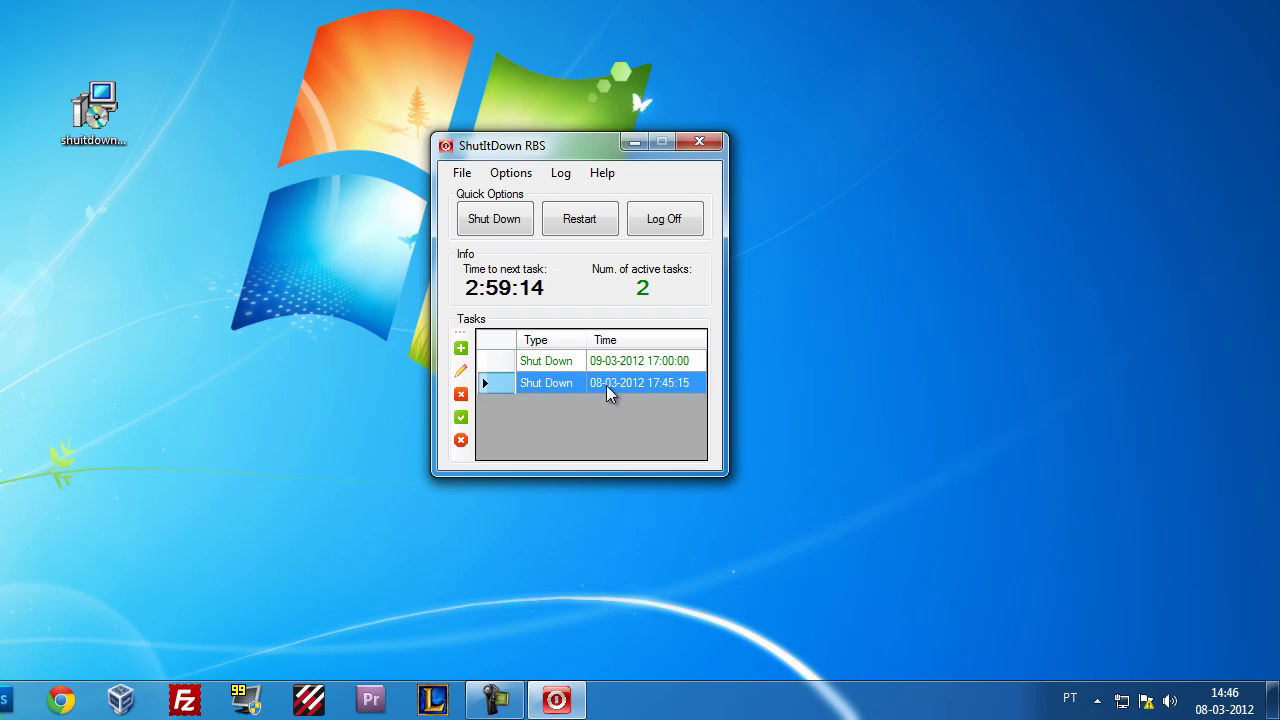
{"action": "left_click", "coordinate": [462, 372]}
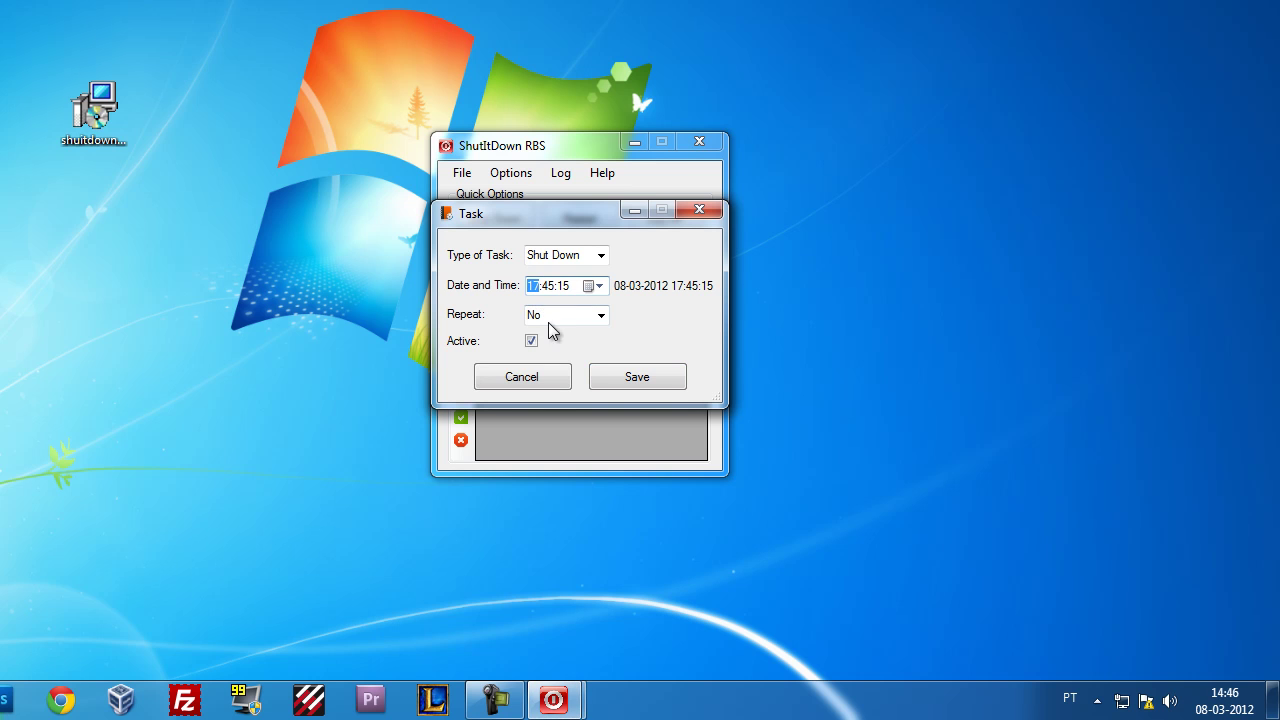
{"action": "key", "text": "Up"}
{"action": "left_click", "coordinate": [608, 384]}
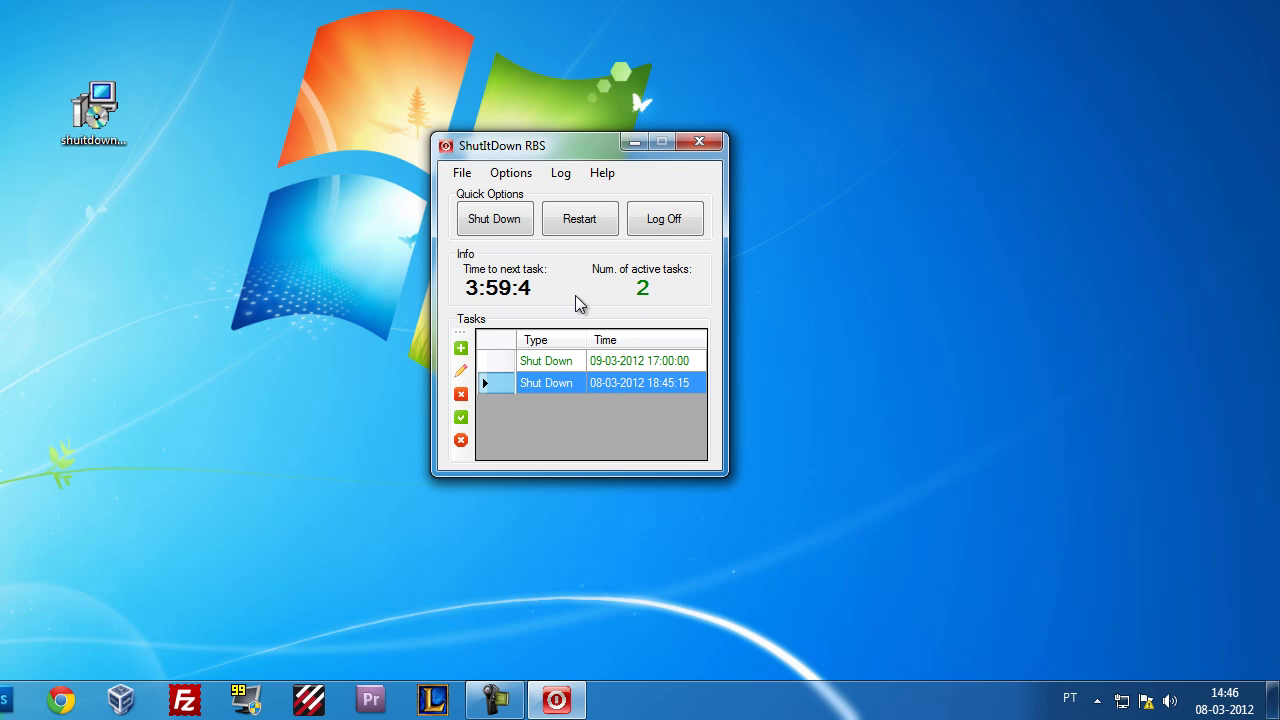
{"action": "left_click", "coordinate": [458, 396]}
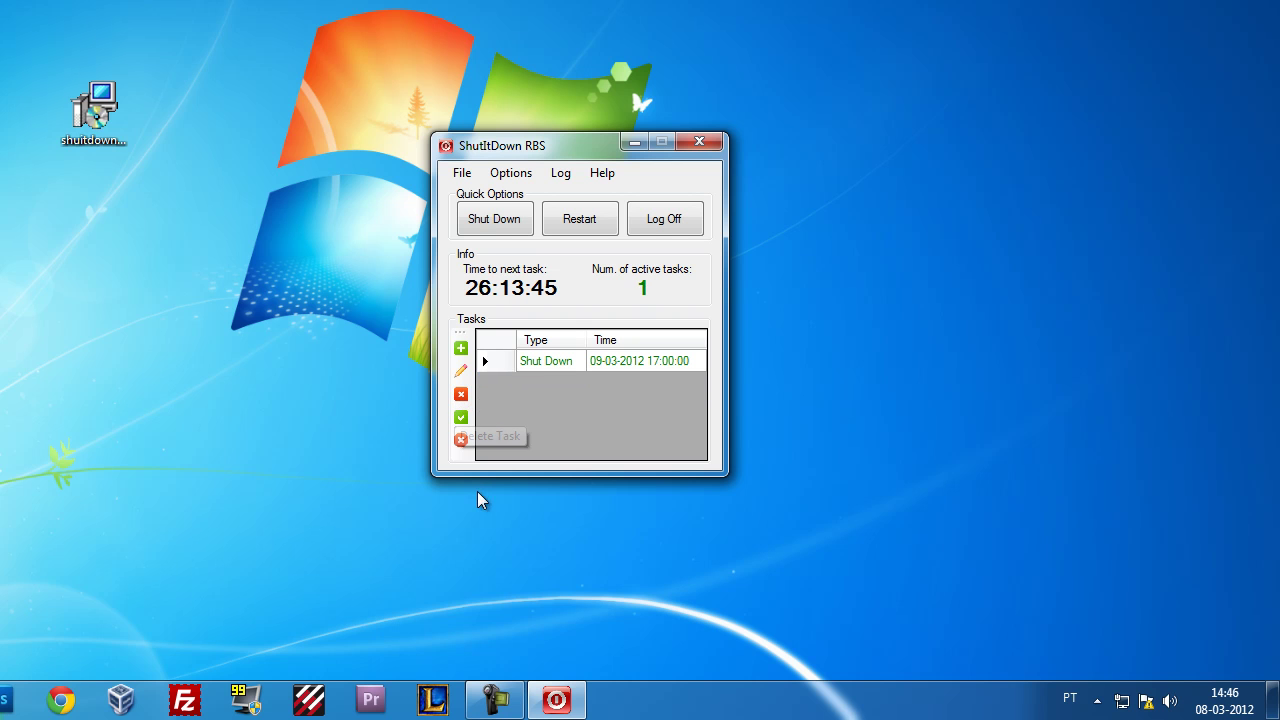
Disable the remaining 09-03-2012 shutdown task and re-enable it
{"action": "left_click", "coordinate": [490, 364]}
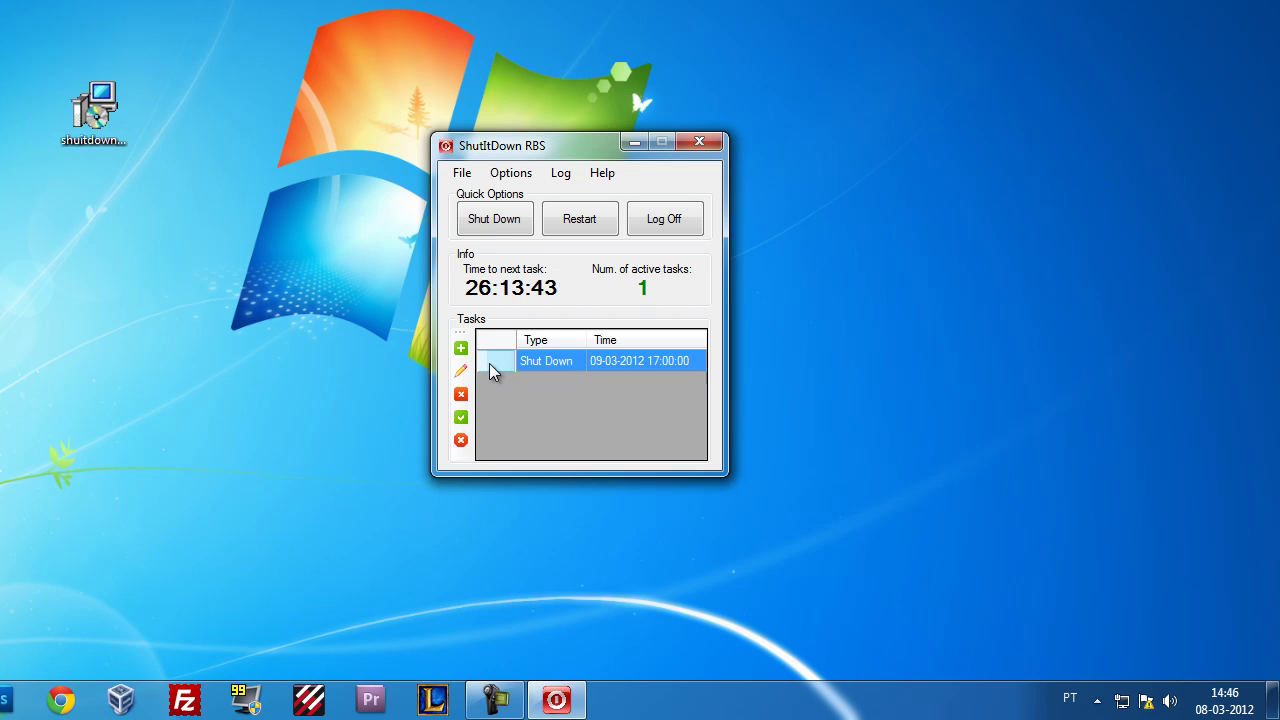
{"action": "left_click", "coordinate": [460, 441]}
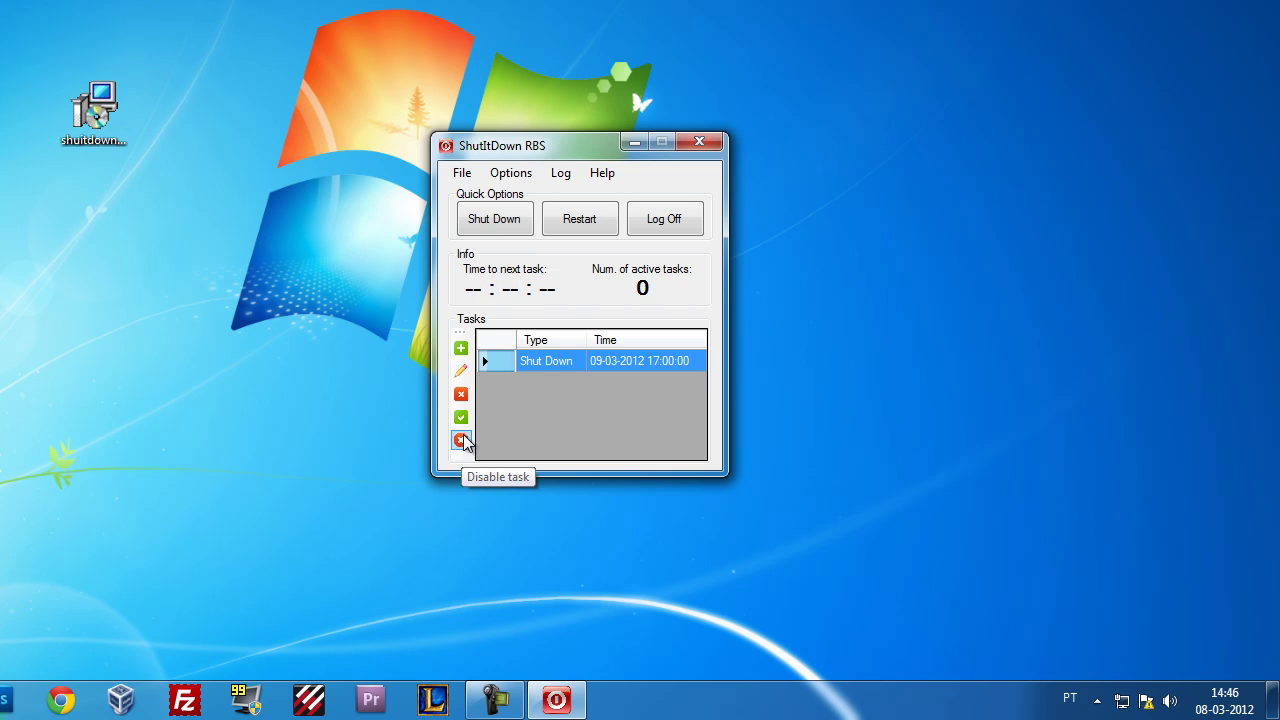
{"action": "left_click", "coordinate": [461, 418]}
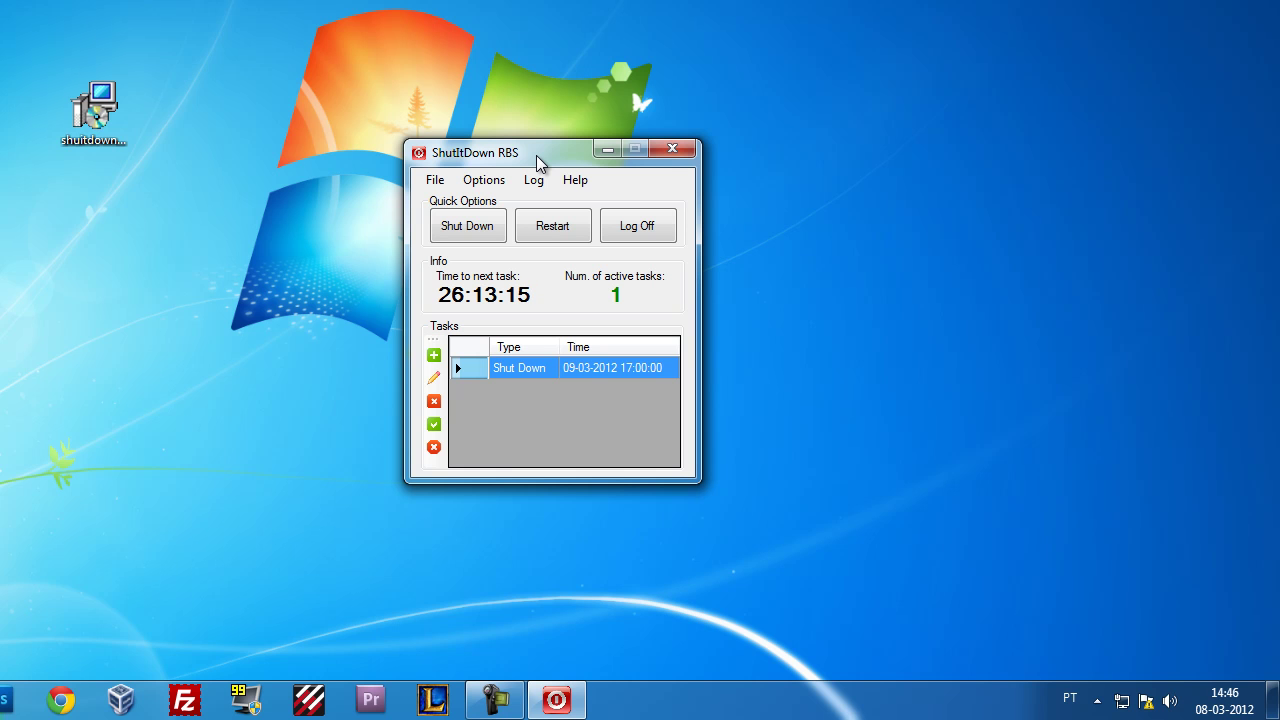
Minimize ShutItDown RBS and check its icon among the hidden notification area icons
{"action": "left_click", "coordinate": [606, 150]}
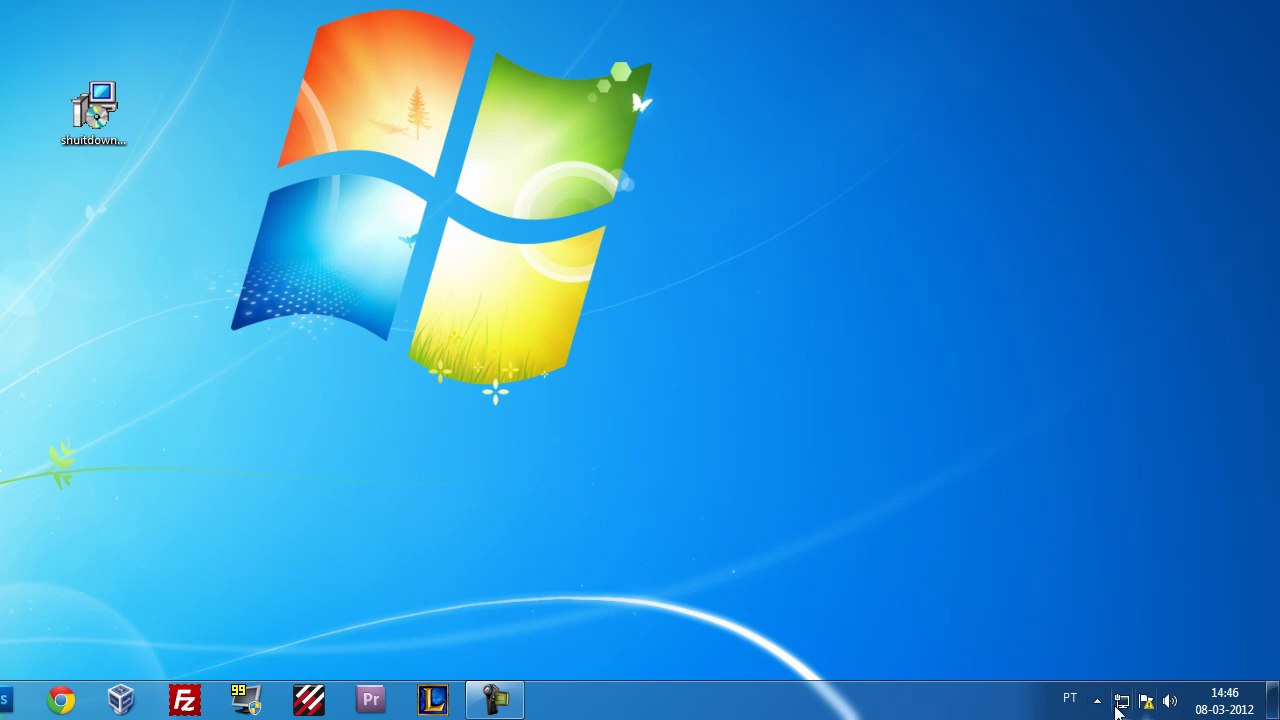
{"action": "left_click", "coordinate": [1098, 701]}
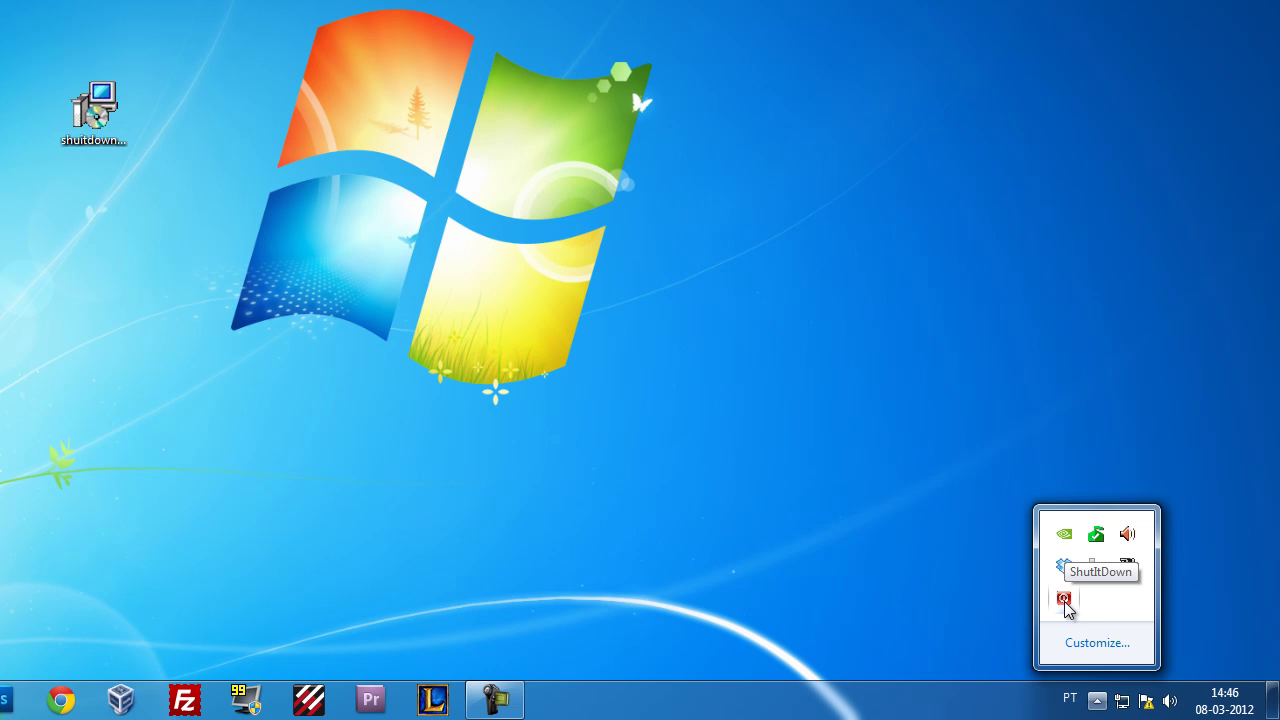
{"action": "left_click", "coordinate": [963, 569]}
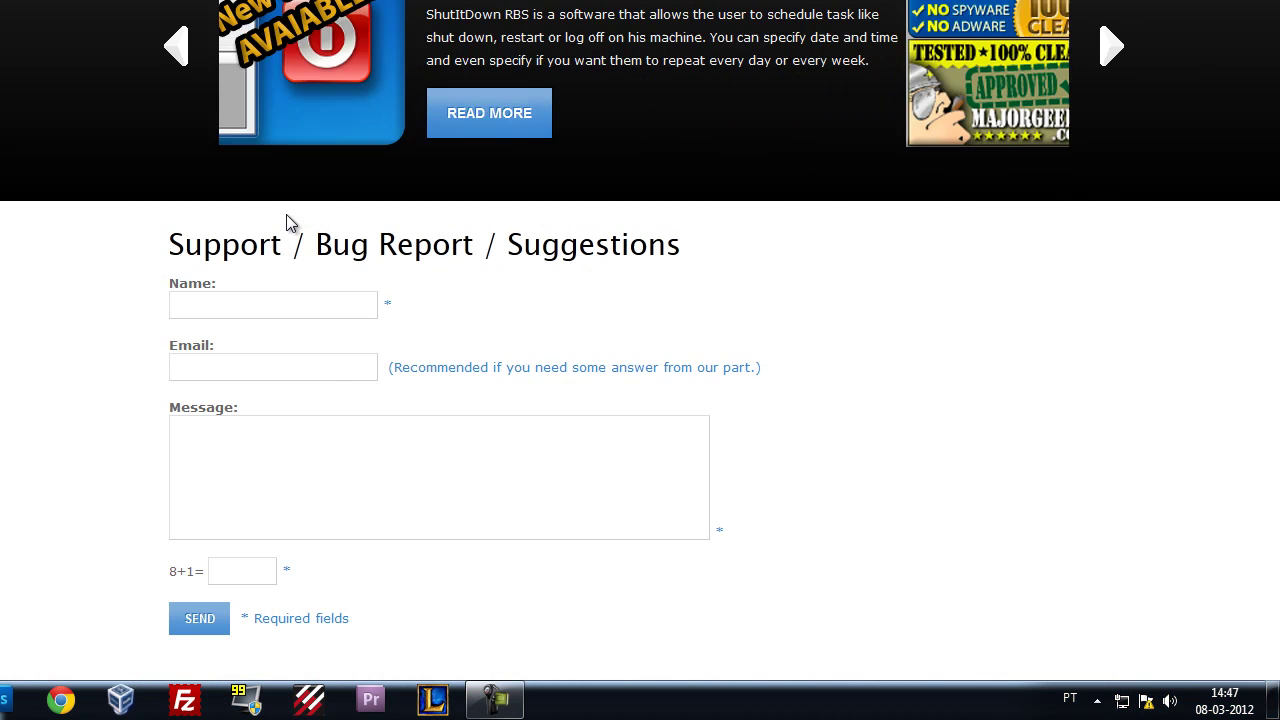
Go to the ShutItDown RBS page on the product website in the browser and examine its Features list
{"action": "scroll", "coordinate": [286, 214], "scroll_direction": "up", "scroll_amount": 2}
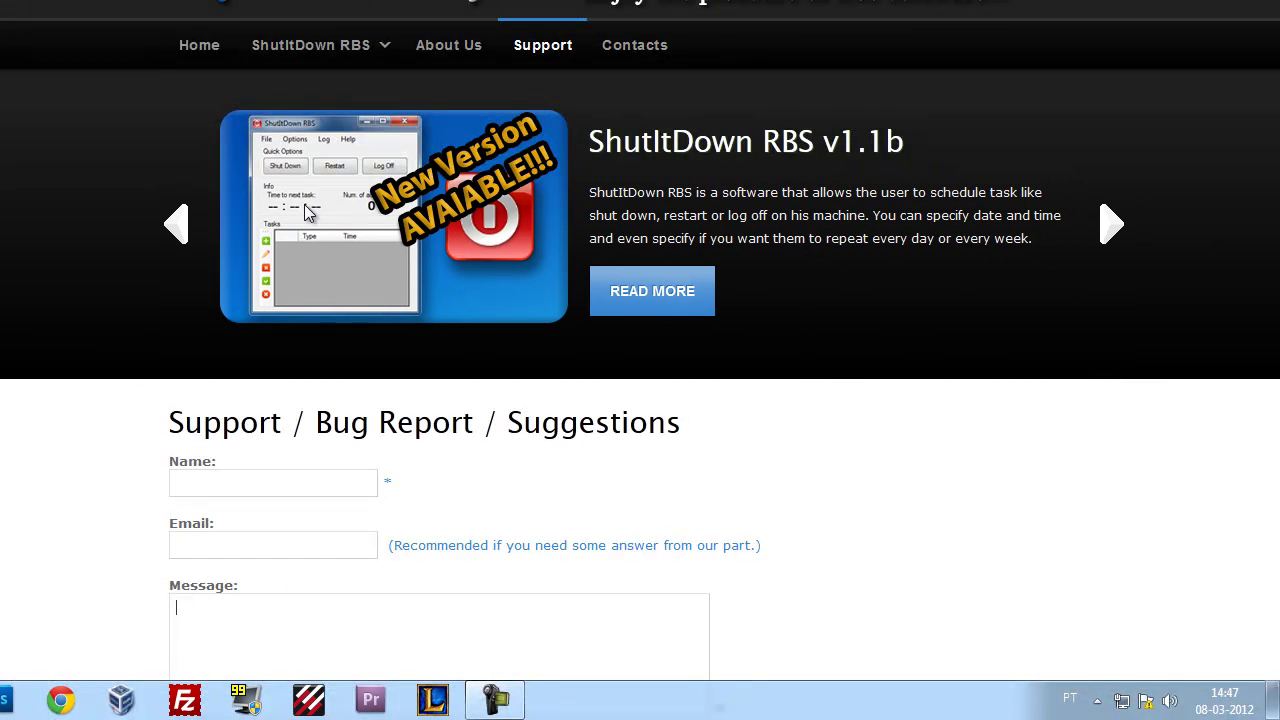
{"action": "mouse_move", "coordinate": [290, 50]}
{"action": "left_click", "coordinate": [292, 92]}
{"action": "scroll", "coordinate": [553, 400], "scroll_direction": "down", "scroll_amount": 5}
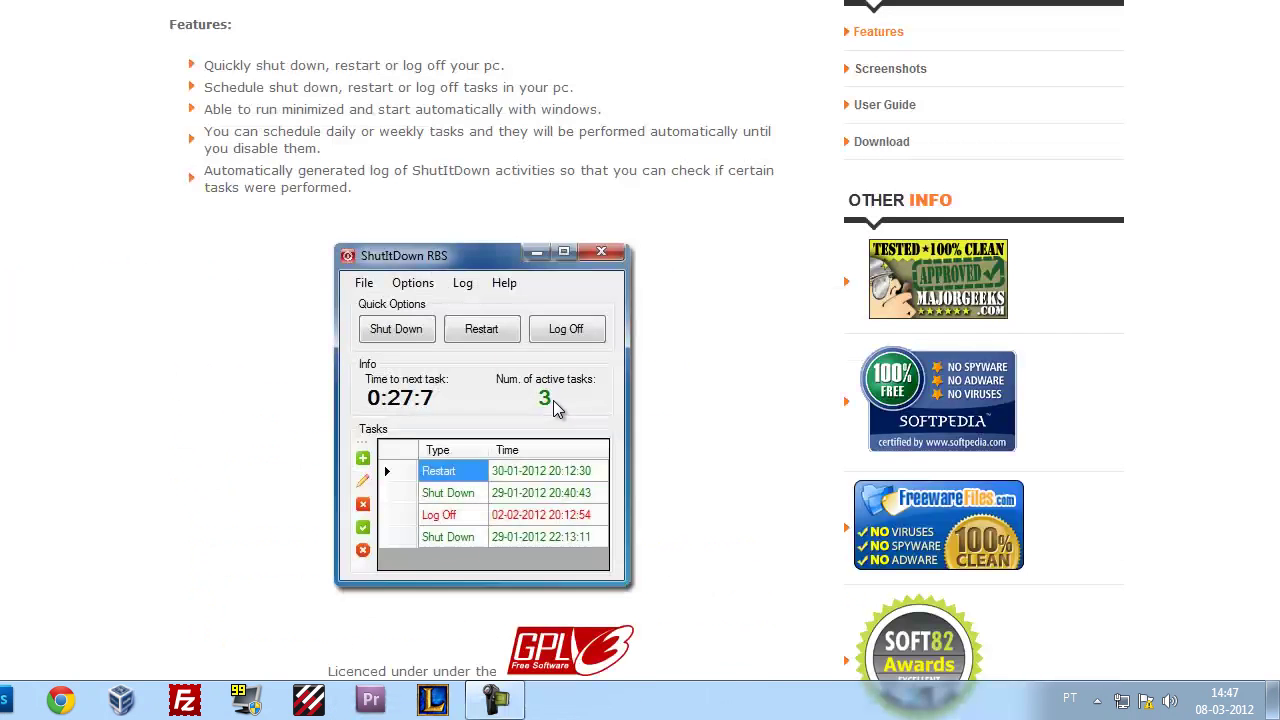
{"action": "left_click_drag", "start_coordinate": [202, 66], "coordinate": [429, 194]}
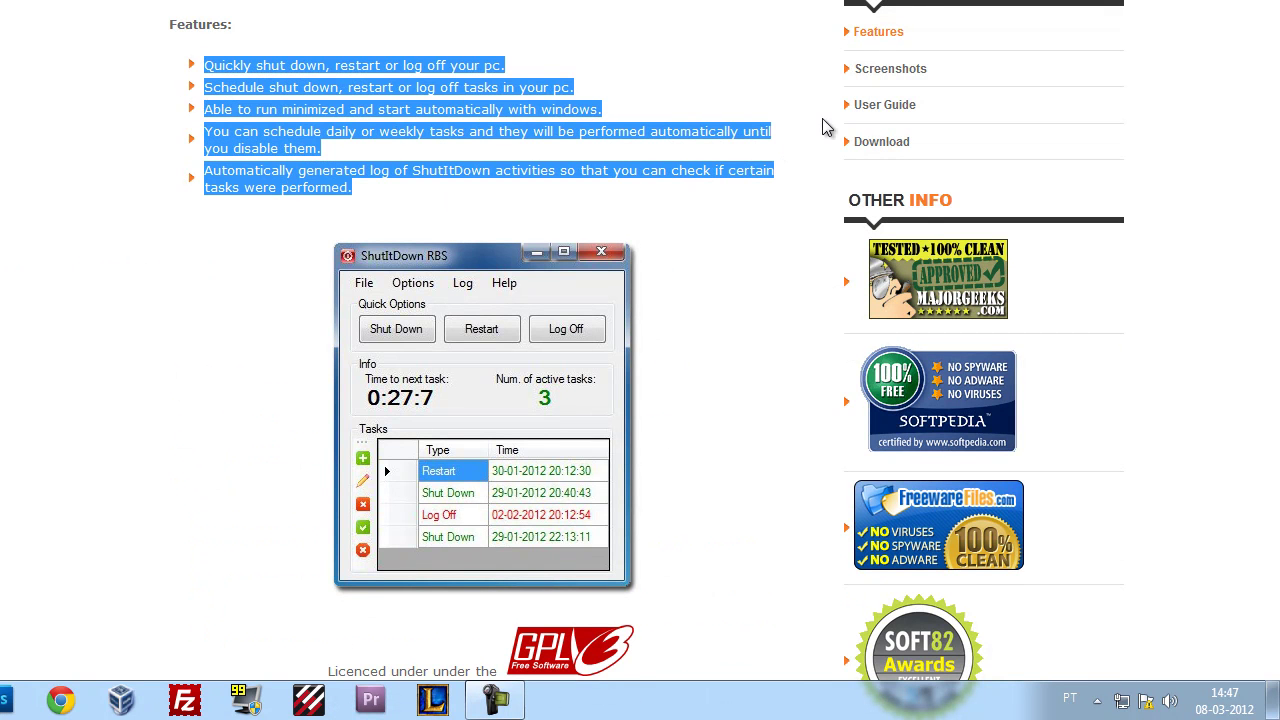
Look over the website's Screenshots page, including the interface, adding-task and options images
{"action": "left_click", "coordinate": [884, 72]}
{"action": "scroll", "coordinate": [576, 407], "scroll_direction": "down", "scroll_amount": 5}
{"action": "scroll", "coordinate": [576, 407], "scroll_direction": "down", "scroll_amount": 8}
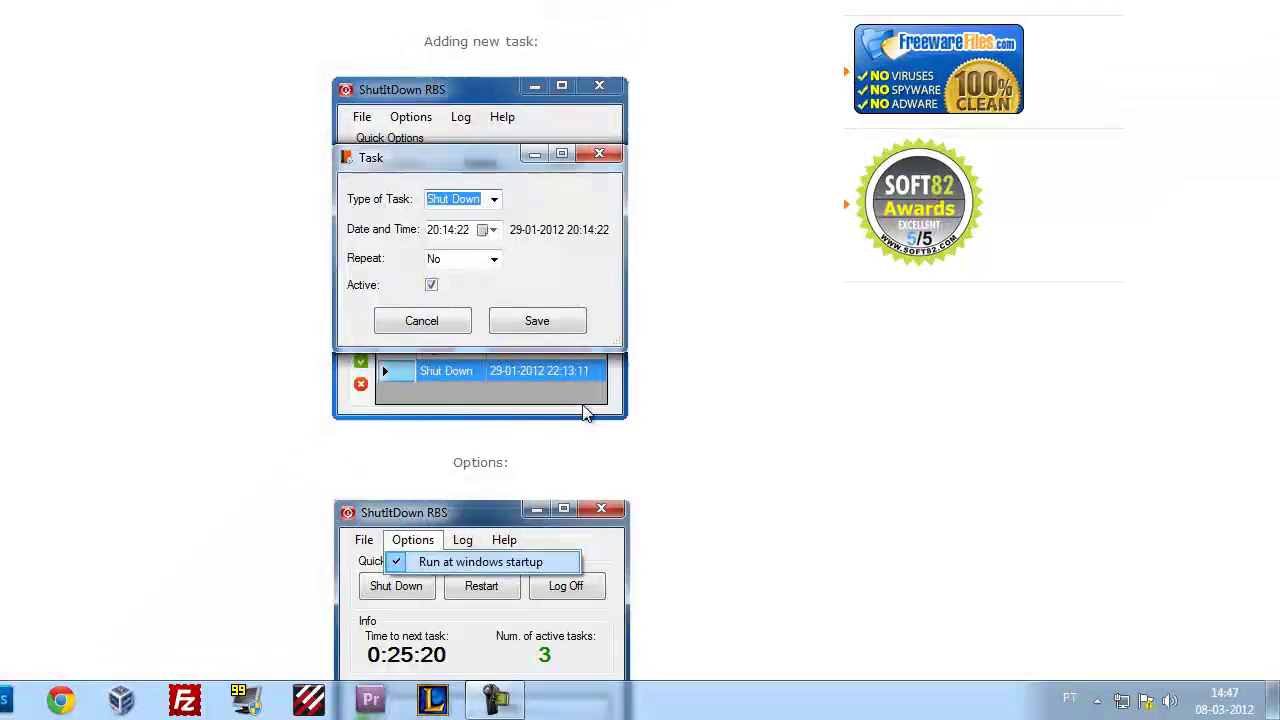
{"action": "scroll", "coordinate": [593, 387], "scroll_direction": "up", "scroll_amount": 10}
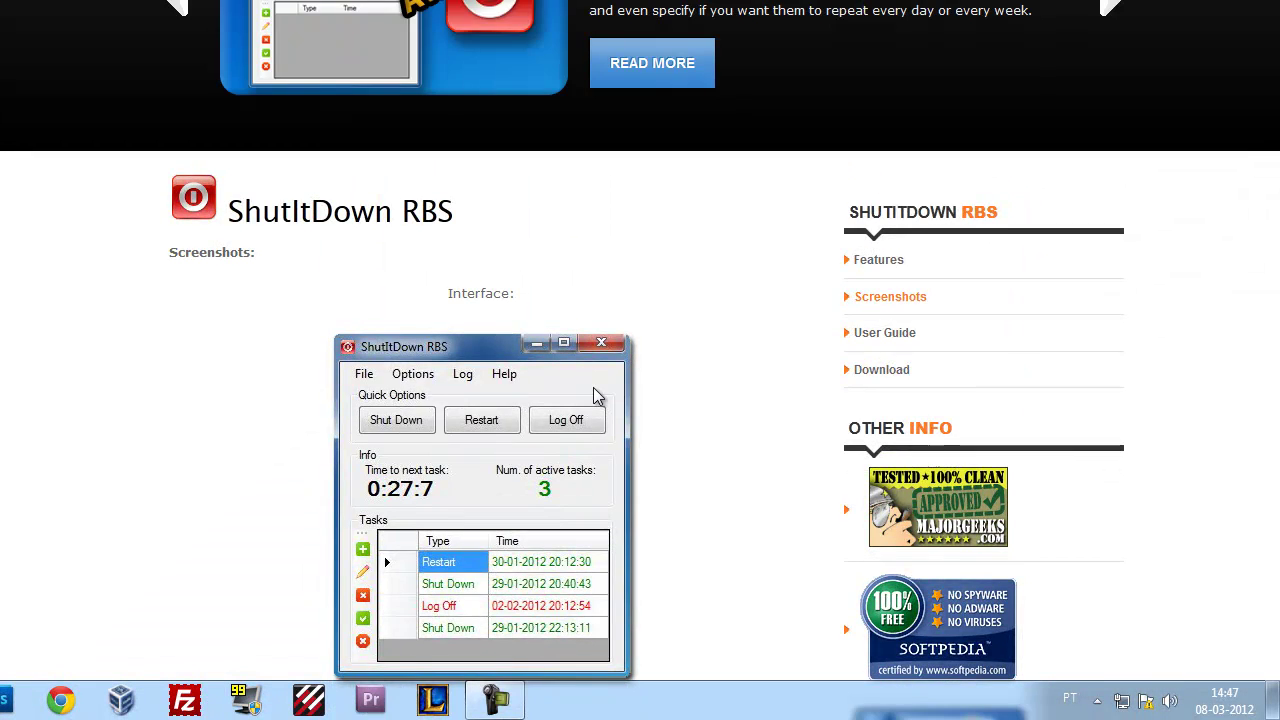
{"action": "scroll", "coordinate": [593, 387], "scroll_direction": "down", "scroll_amount": 3}
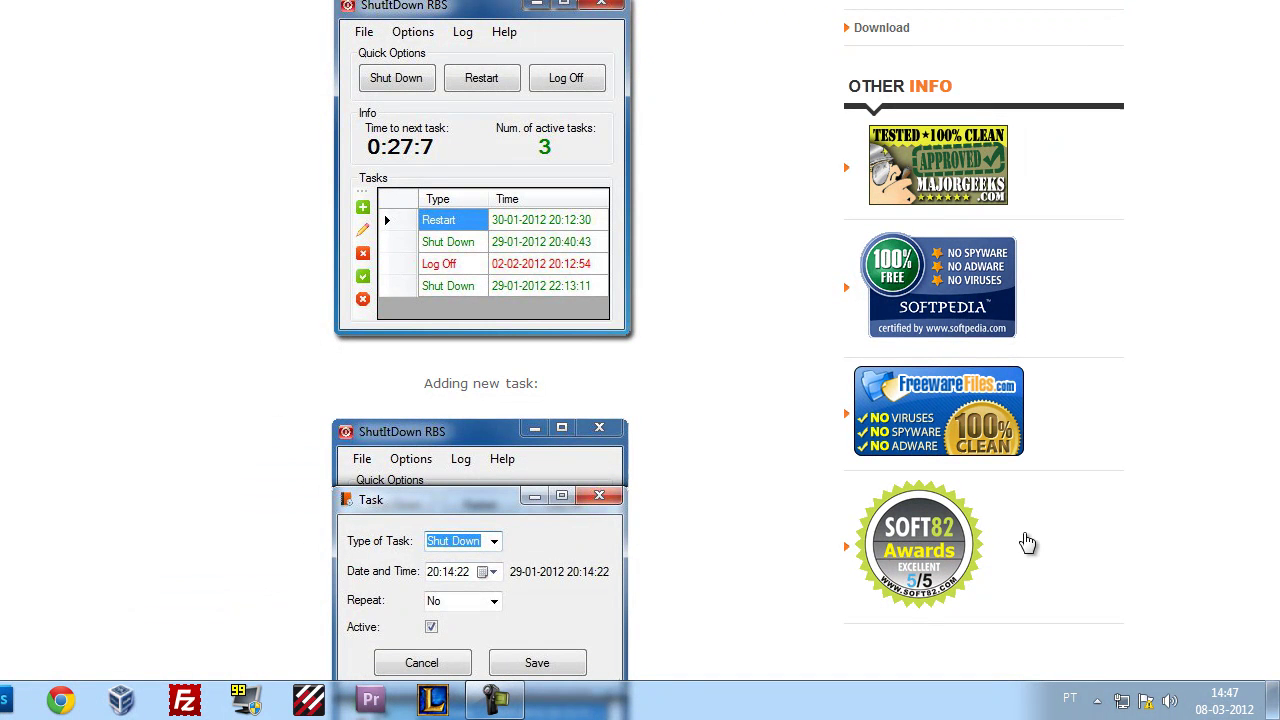
{"action": "scroll", "coordinate": [1051, 537], "scroll_direction": "up", "scroll_amount": 3}
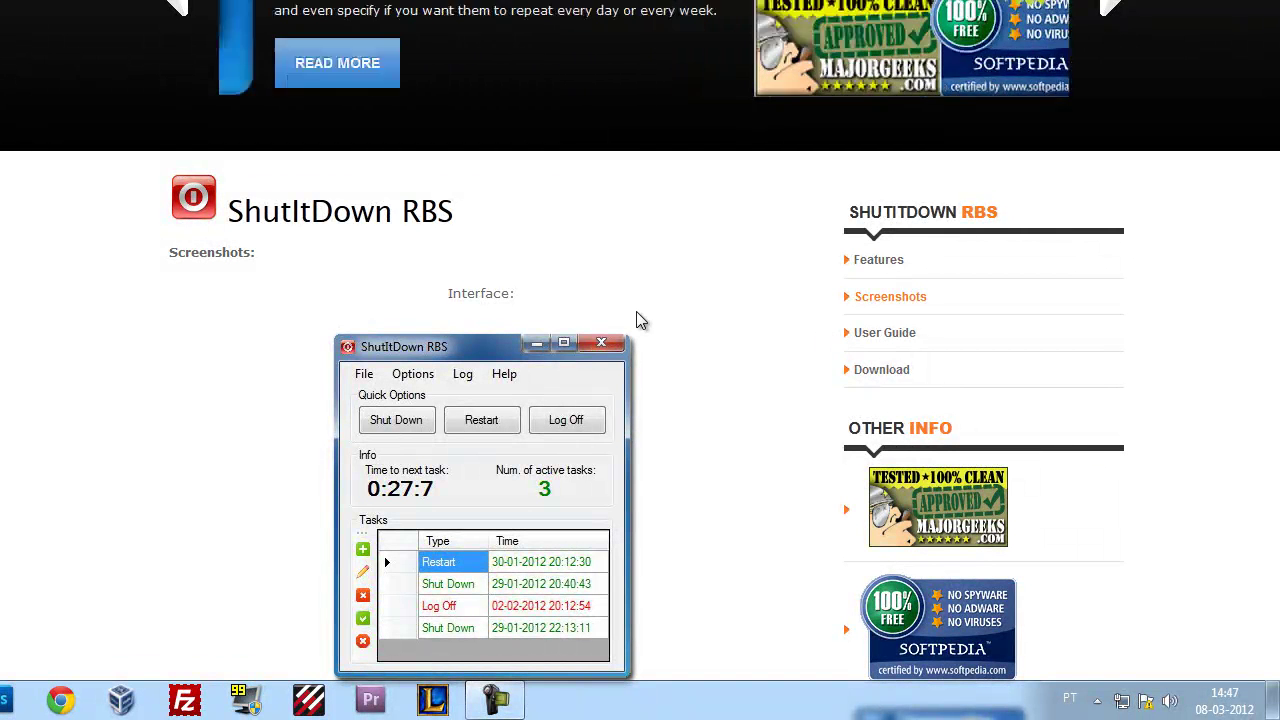
Return to the website's Support page and examine the Support / Bug Report / Suggestions form
{"action": "scroll", "coordinate": [640, 321], "scroll_direction": "up", "scroll_amount": 2}
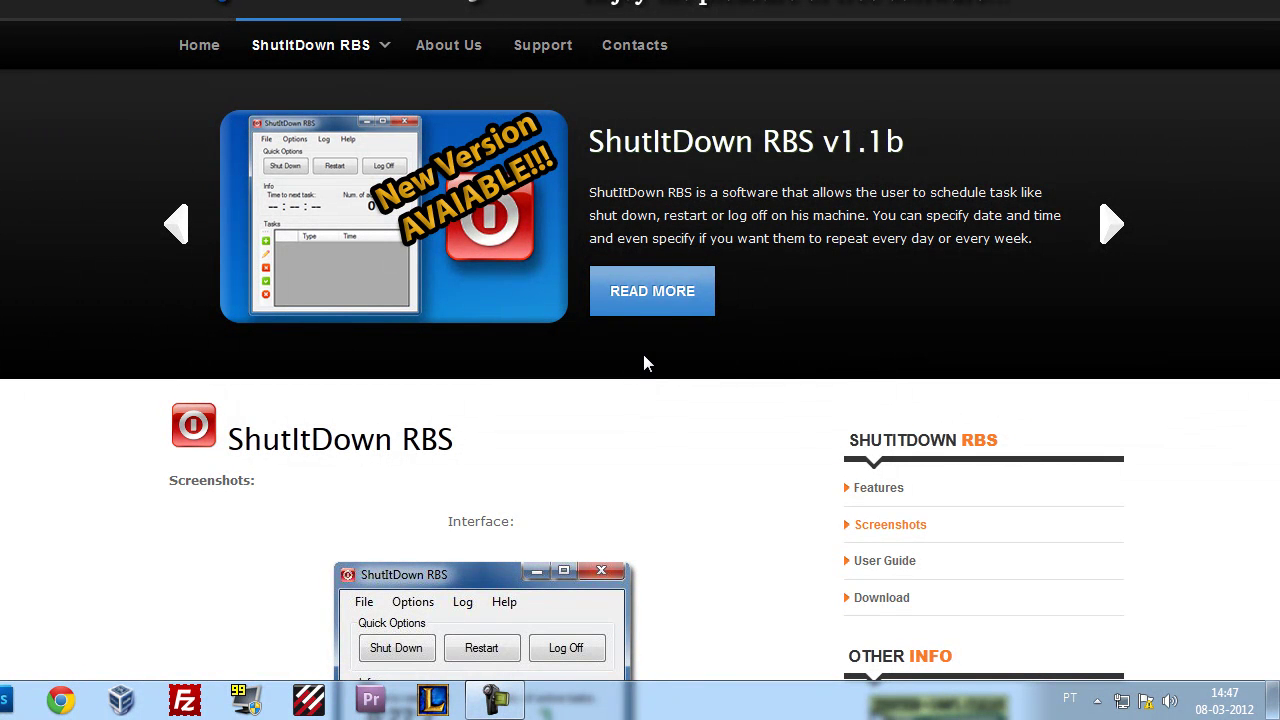
{"action": "left_click", "coordinate": [530, 48]}
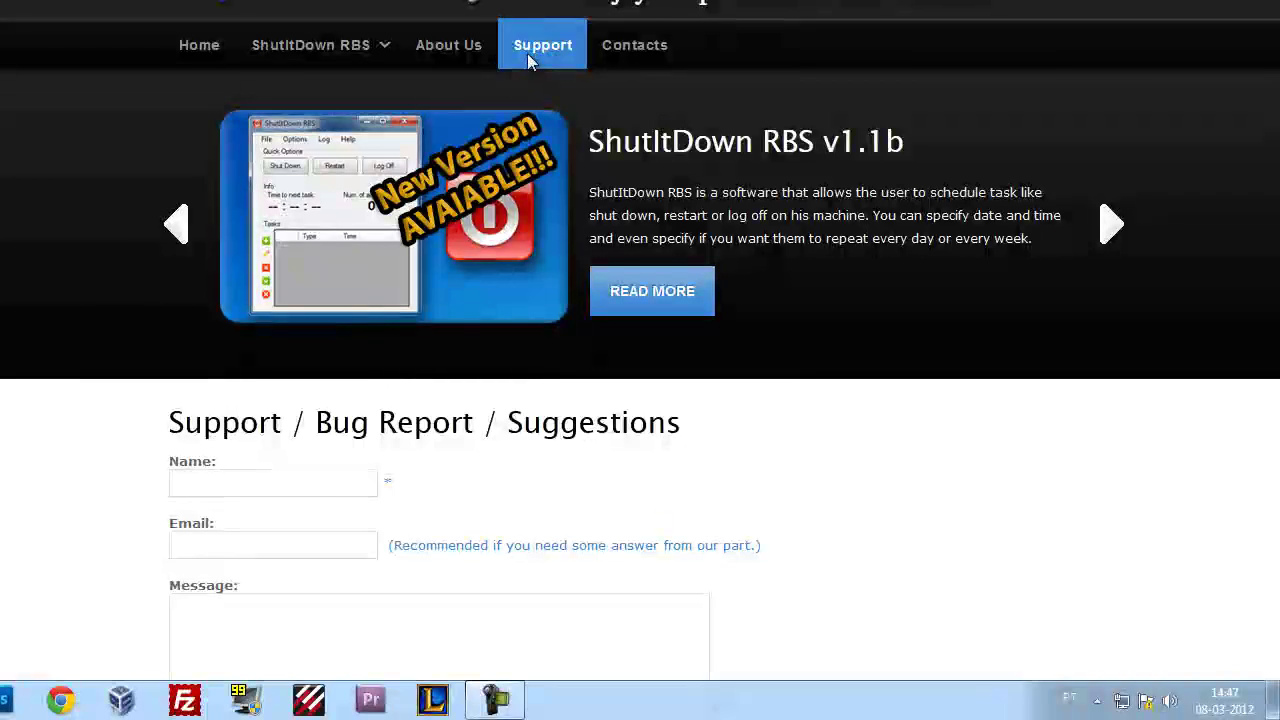
{"action": "scroll", "coordinate": [433, 328], "scroll_direction": "down", "scroll_amount": 2}
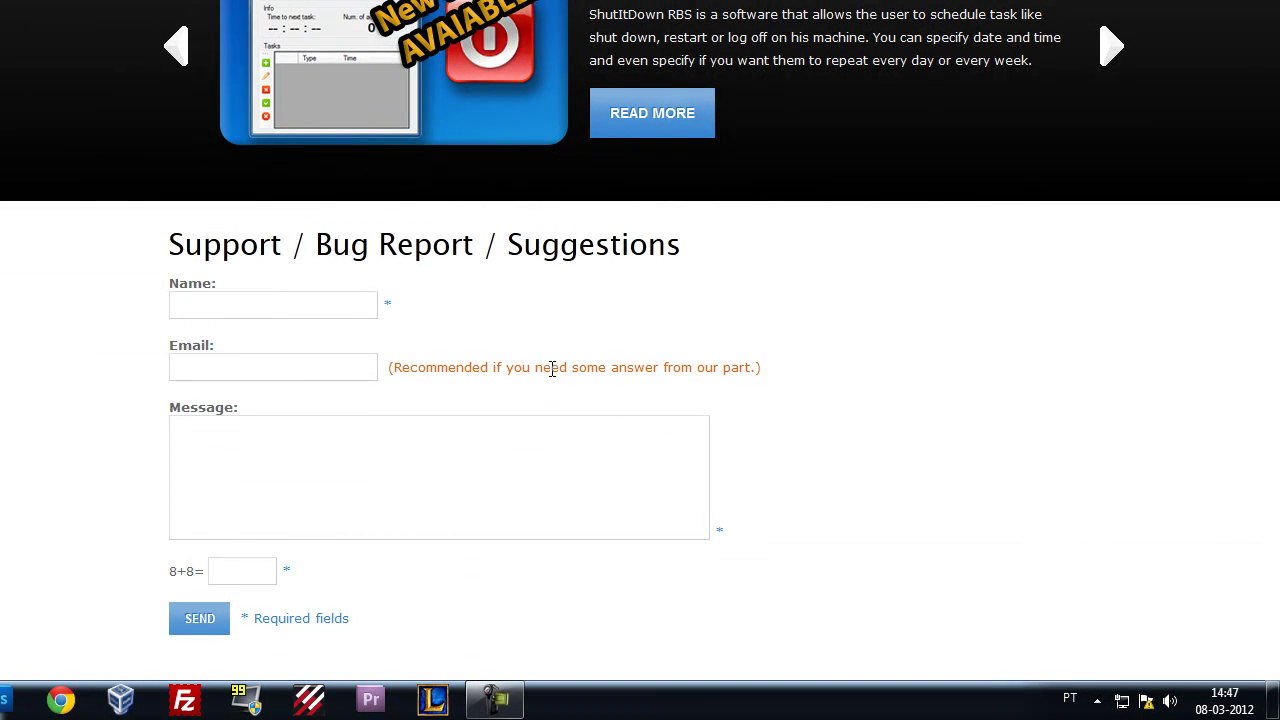